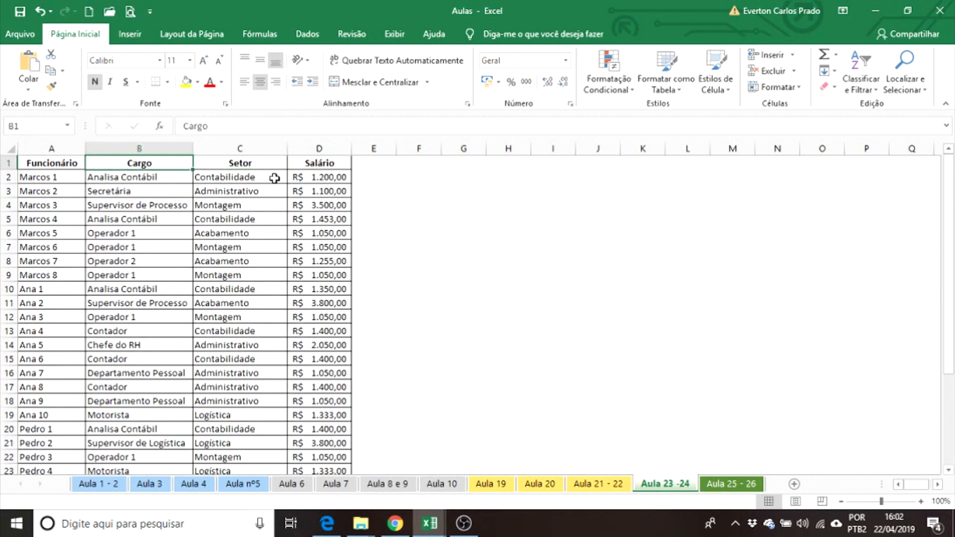
key(Left)
key(Right)
key(Right)
key(Right)
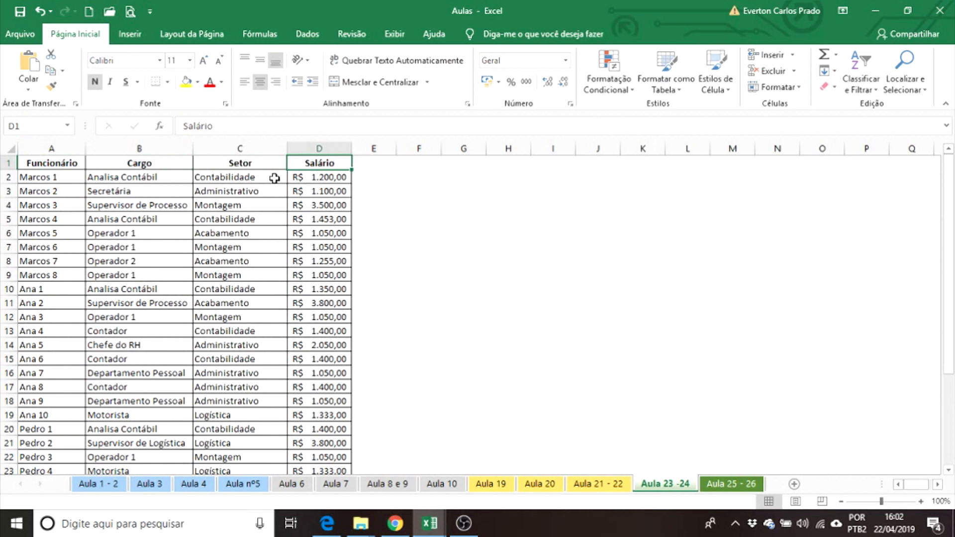
Convert the employee data range A1:D29 into a table with headers
click(150, 219)
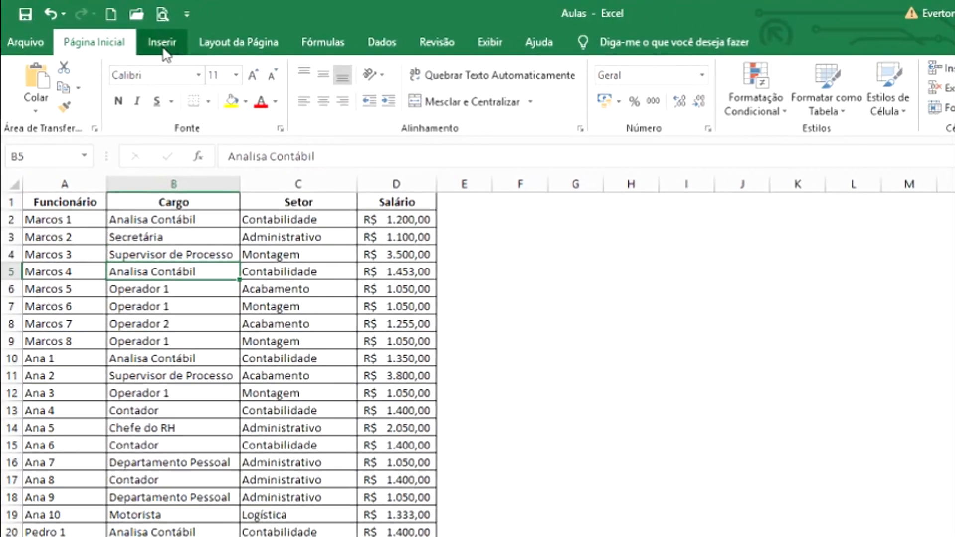
click(209, 53)
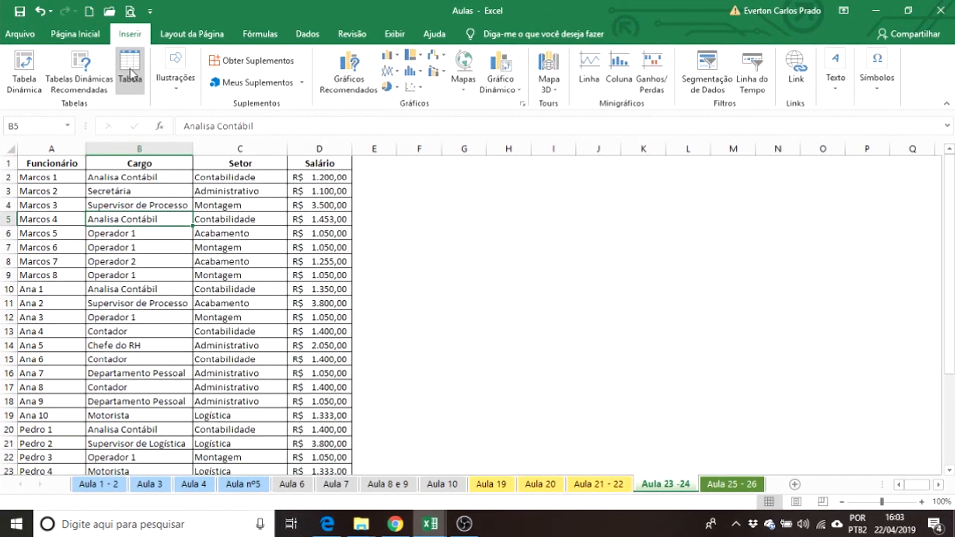
click(135, 67)
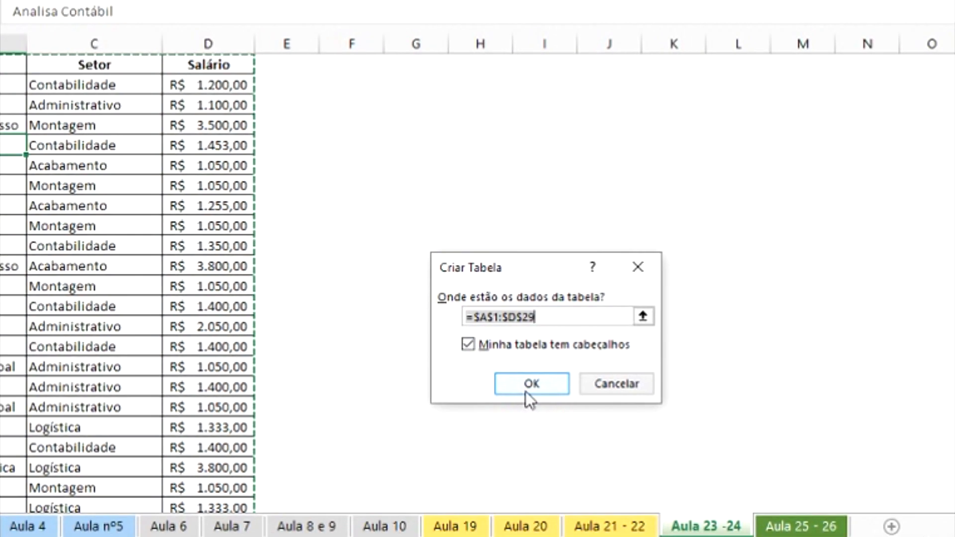
click(526, 392)
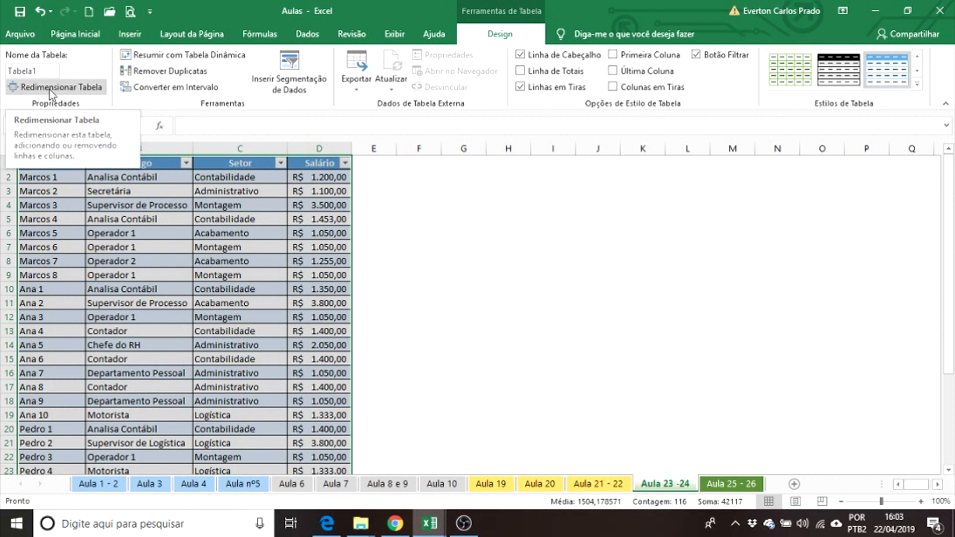
Create a pivot table from Tabela1 on a new worksheet
click(198, 222)
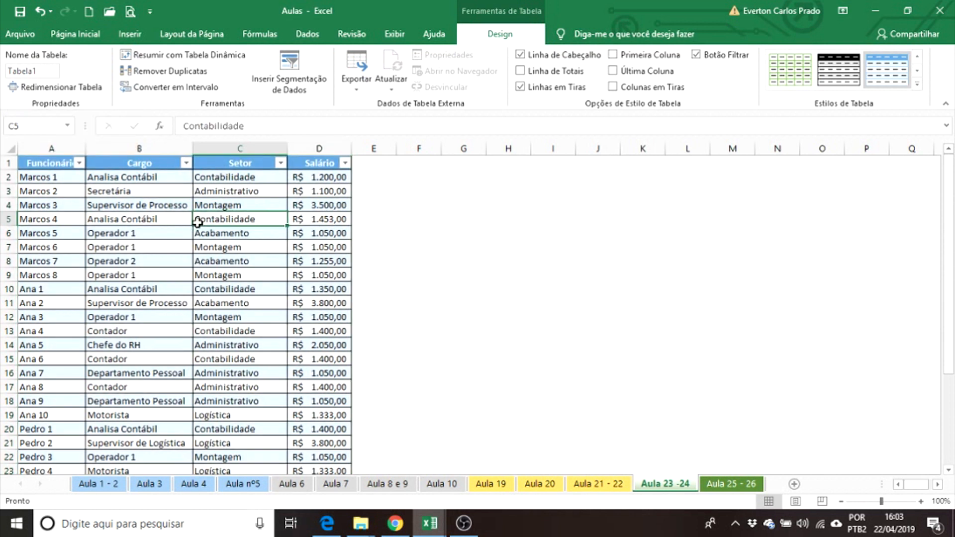
click(120, 36)
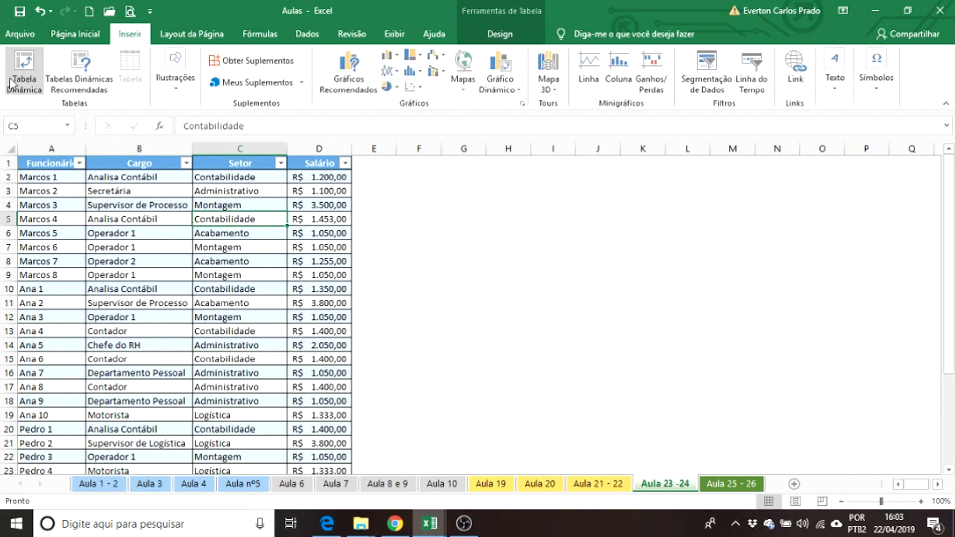
click(11, 83)
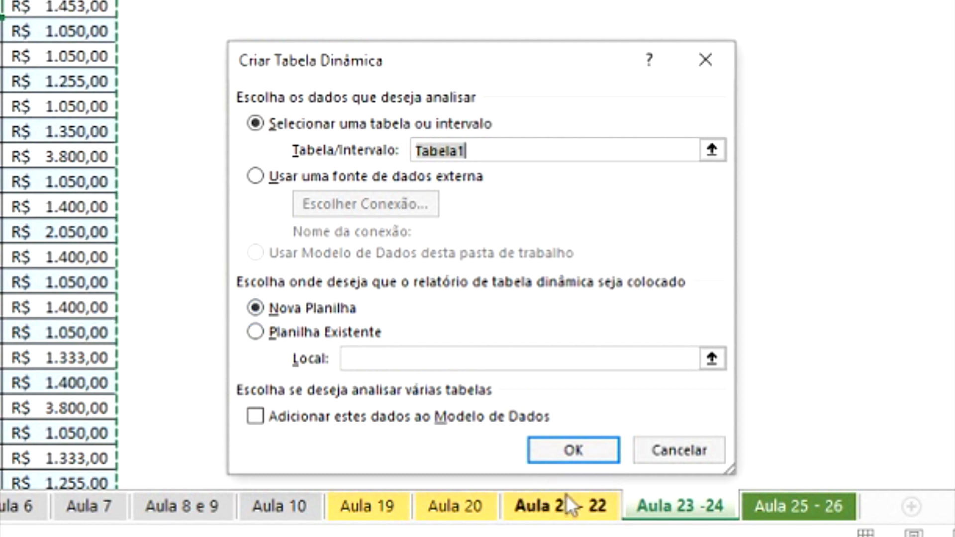
click(560, 447)
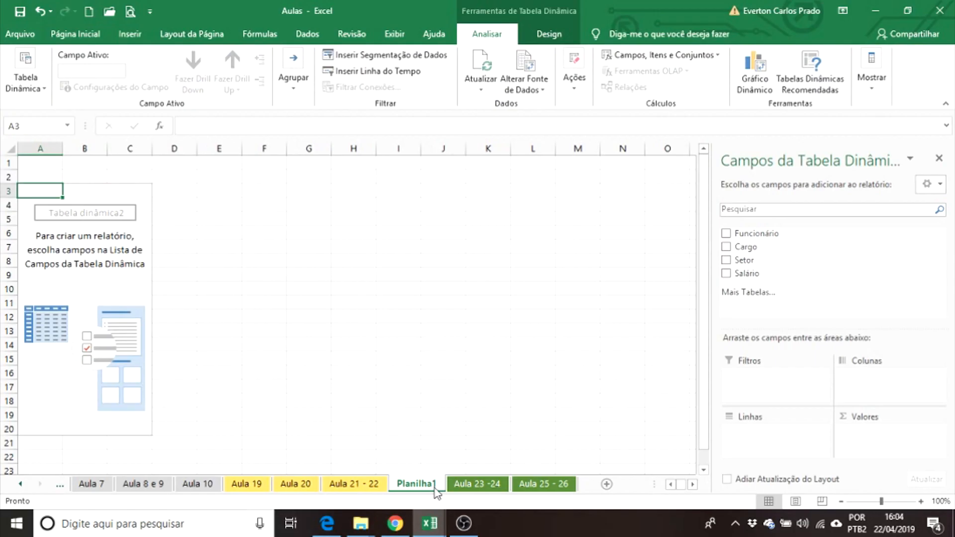
Create another pivot table from Tabela1 on the existing sheet Aula 23 -24, placed at cell H4
click(479, 484)
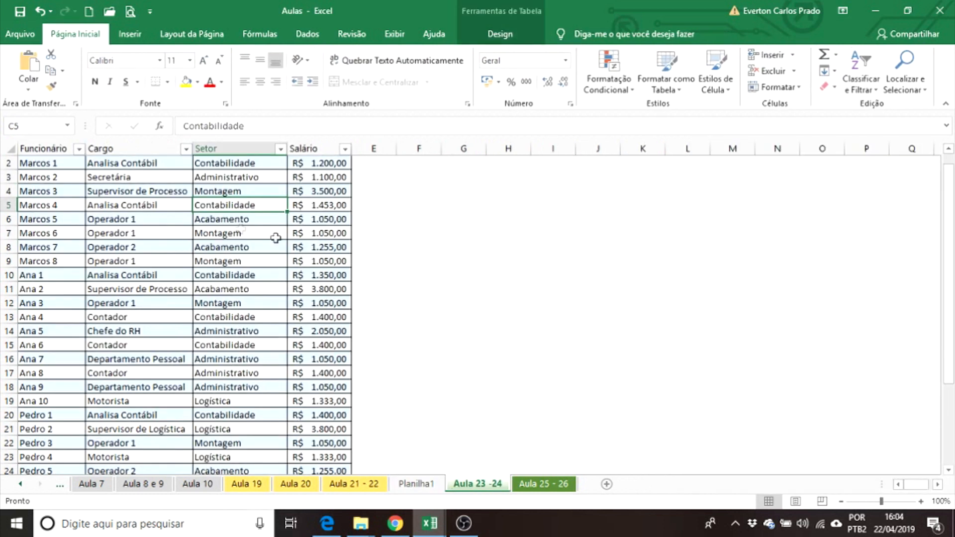
scroll(181, 193, up, 1)
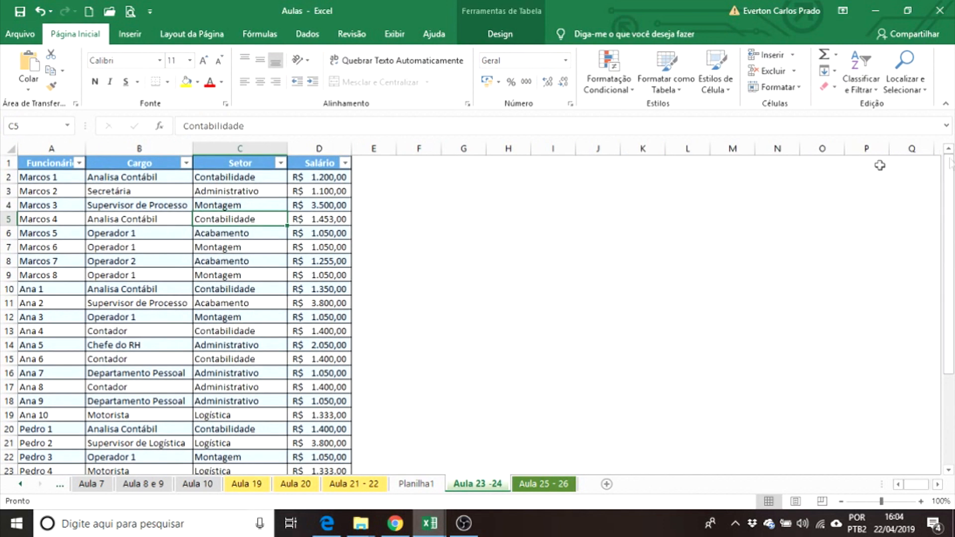
click(130, 34)
click(31, 89)
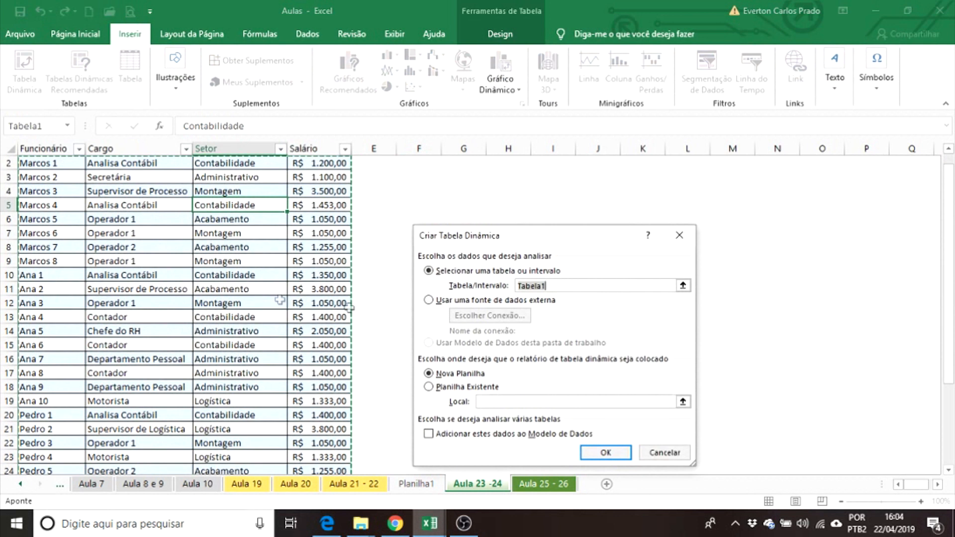
click(429, 386)
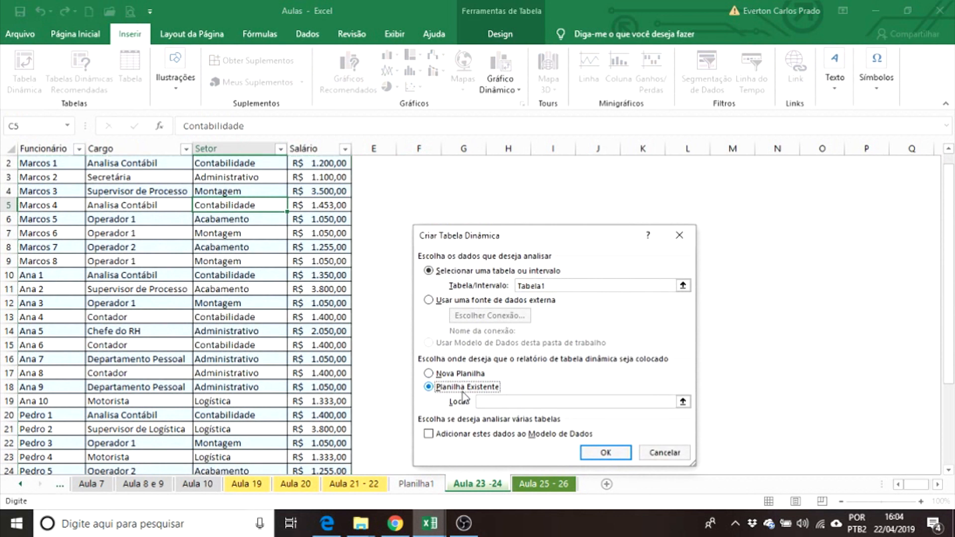
click(682, 402)
click(508, 191)
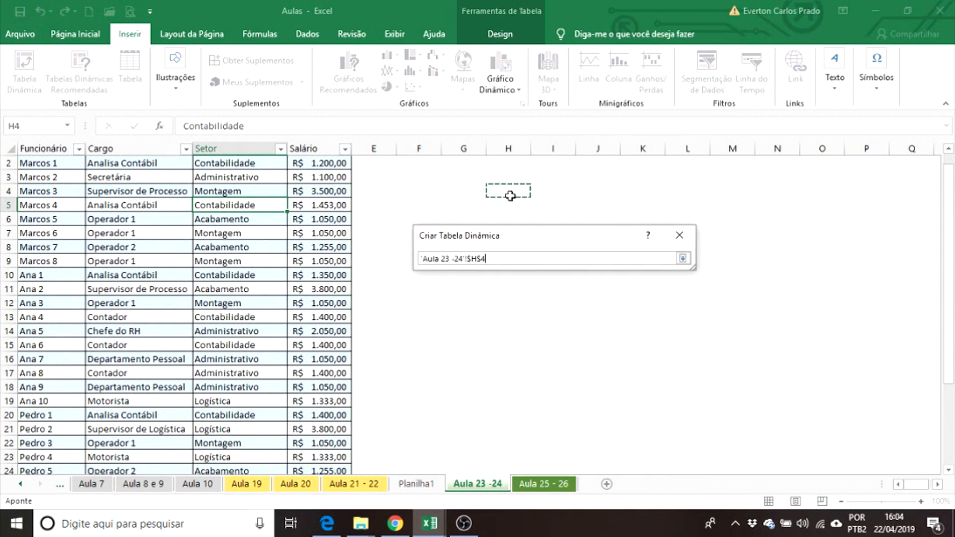
drag(950, 199, 950, 182)
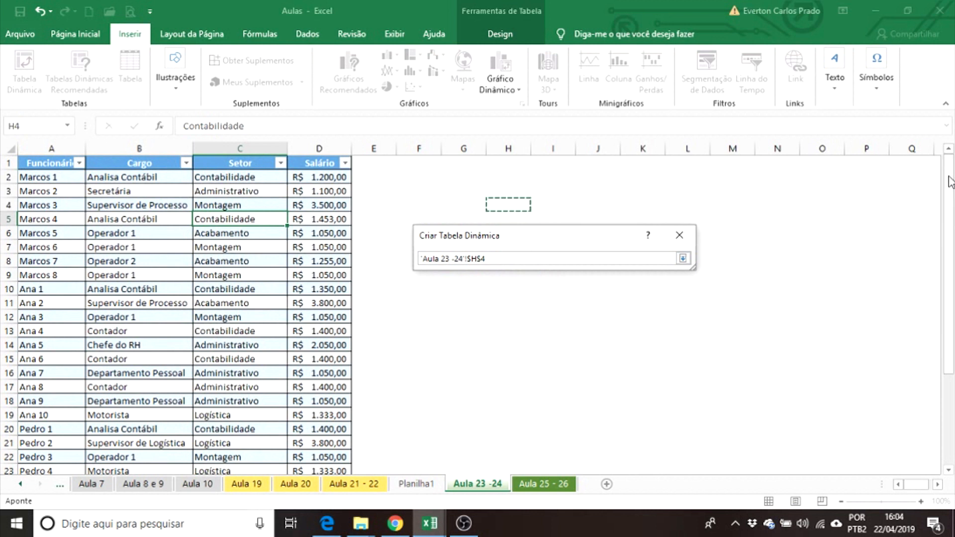
click(683, 258)
click(604, 451)
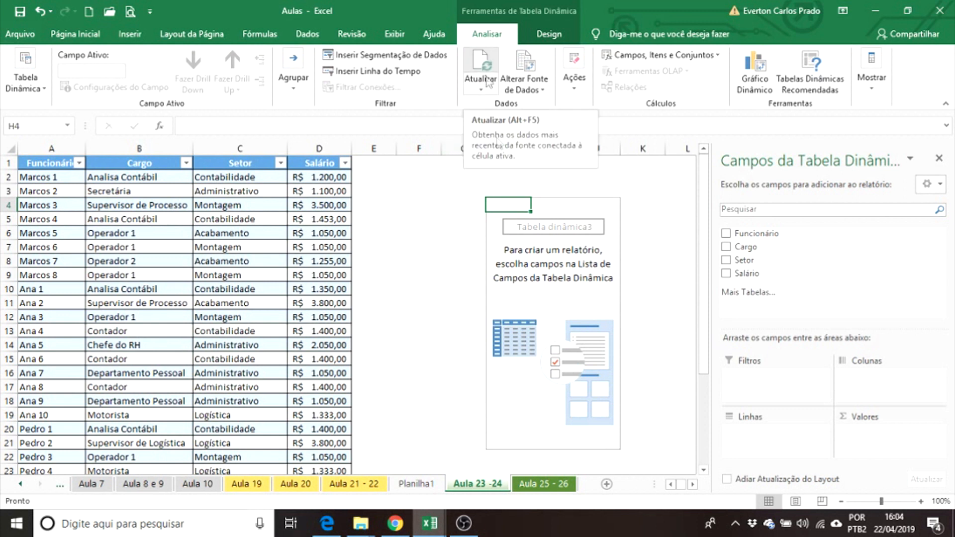
Rename the source table's header in A1 as Colaborador and refresh the pivot table at H4
click(64, 167)
text(Cola)
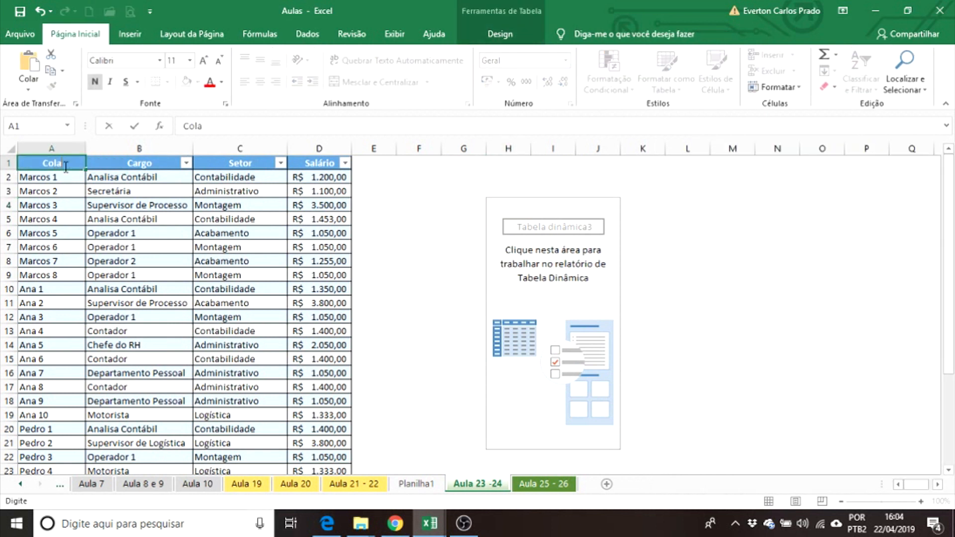
text(borador)
key(Return)
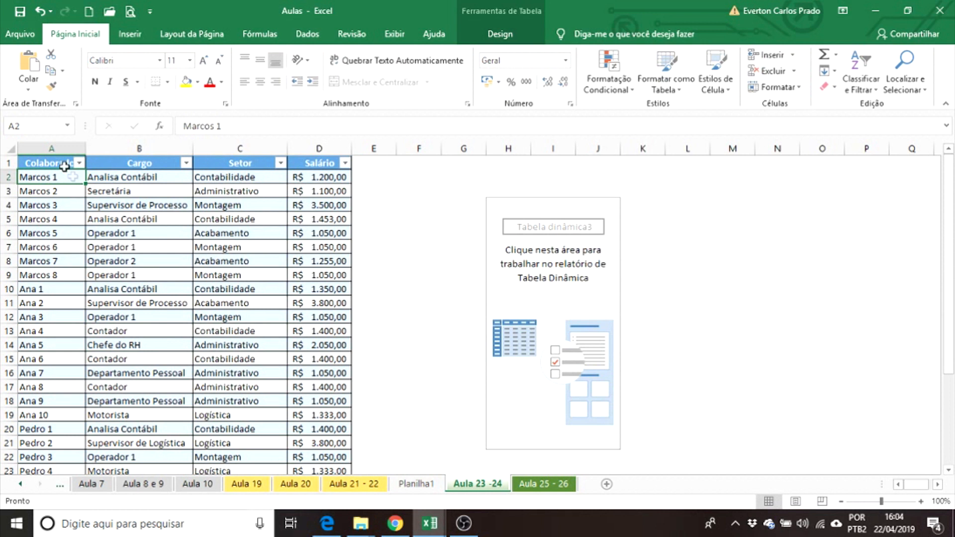
click(572, 247)
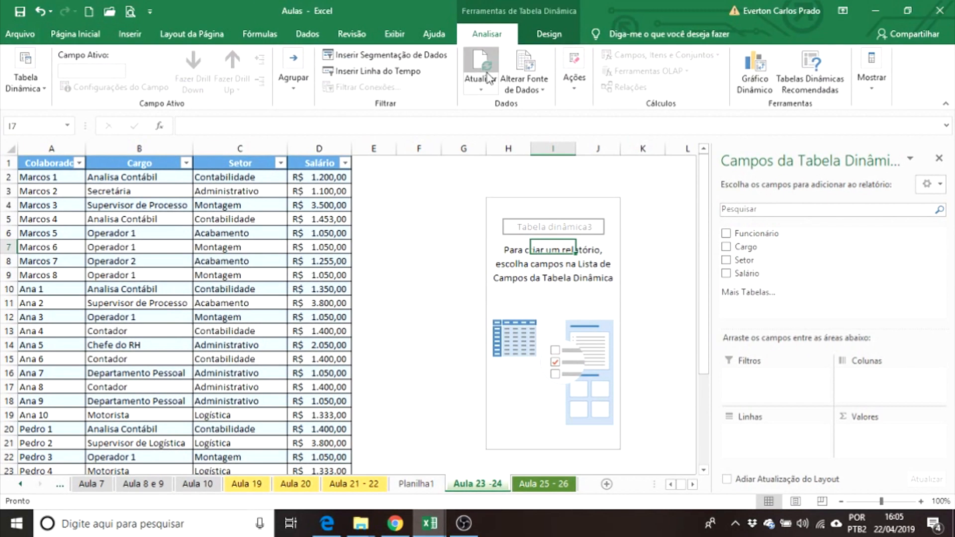
click(489, 78)
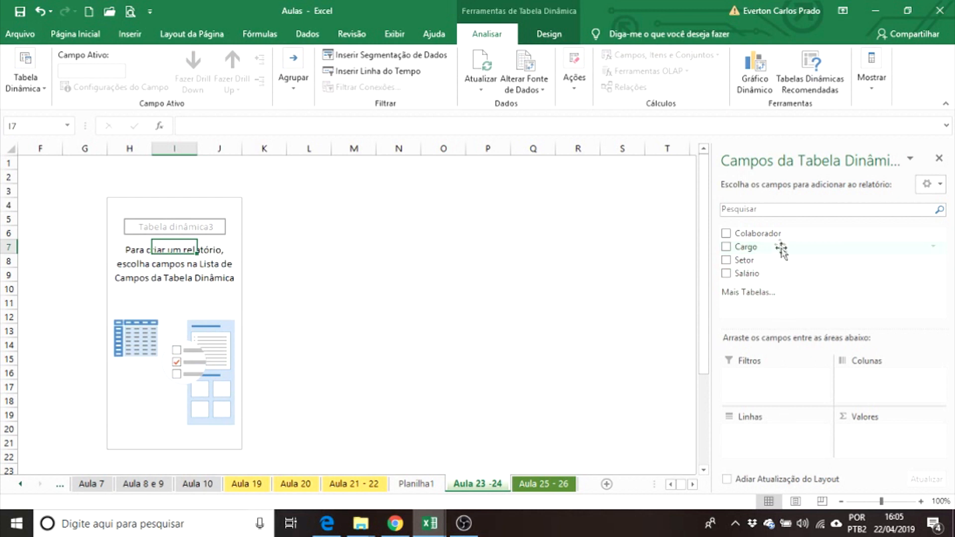
Add the Setor field to the pivot table's rows, try it in the columns, and return it to the rows
drag(761, 260, 761, 431)
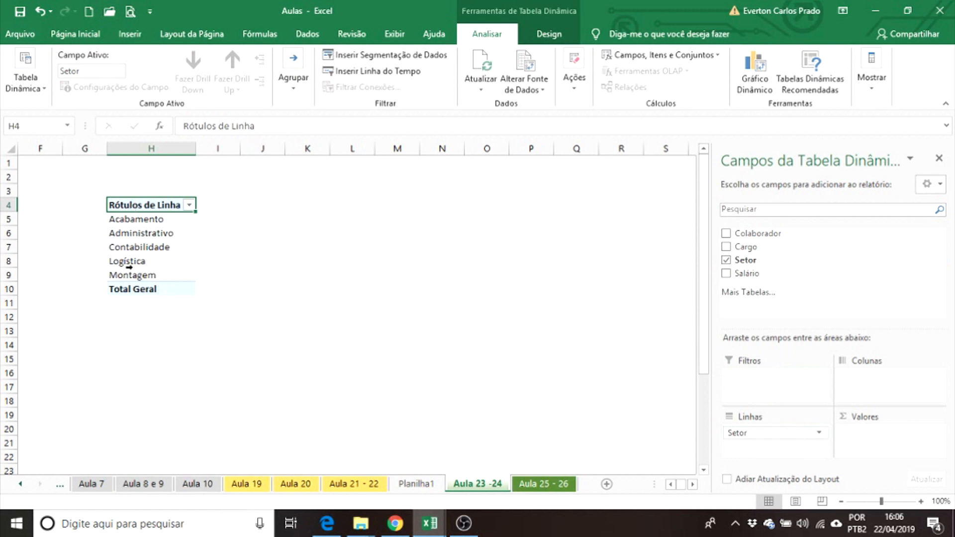
drag(735, 432, 852, 380)
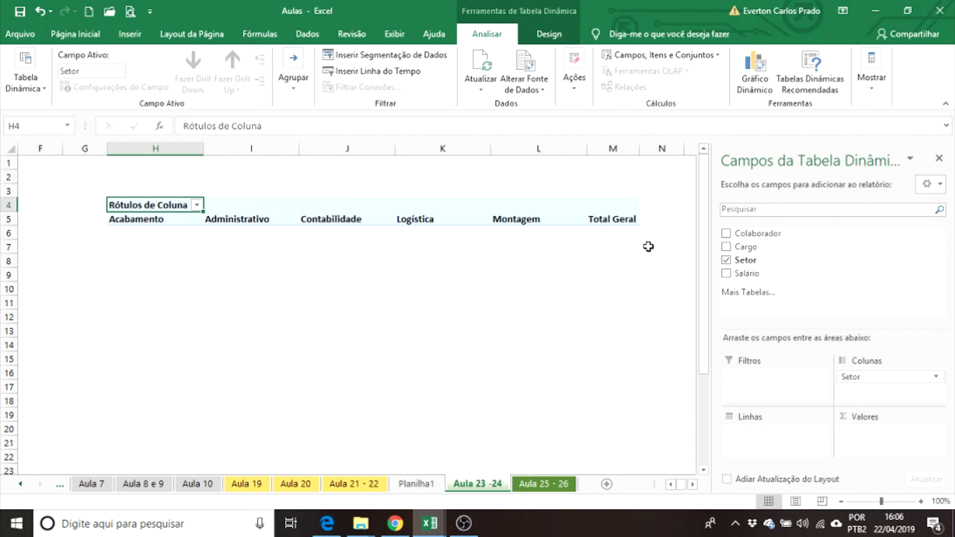
drag(739, 264, 781, 440)
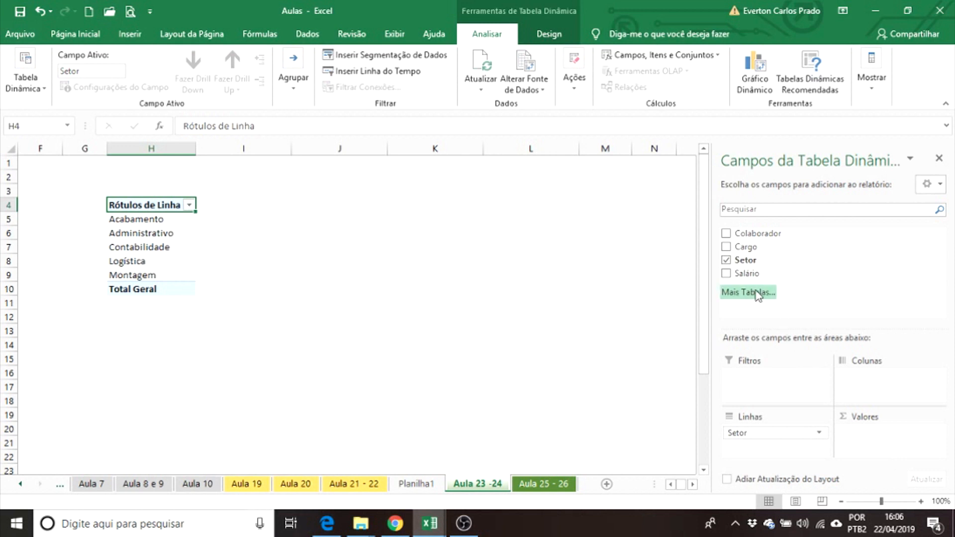
Add the Salário field to the pivot table's values
drag(731, 275, 773, 285)
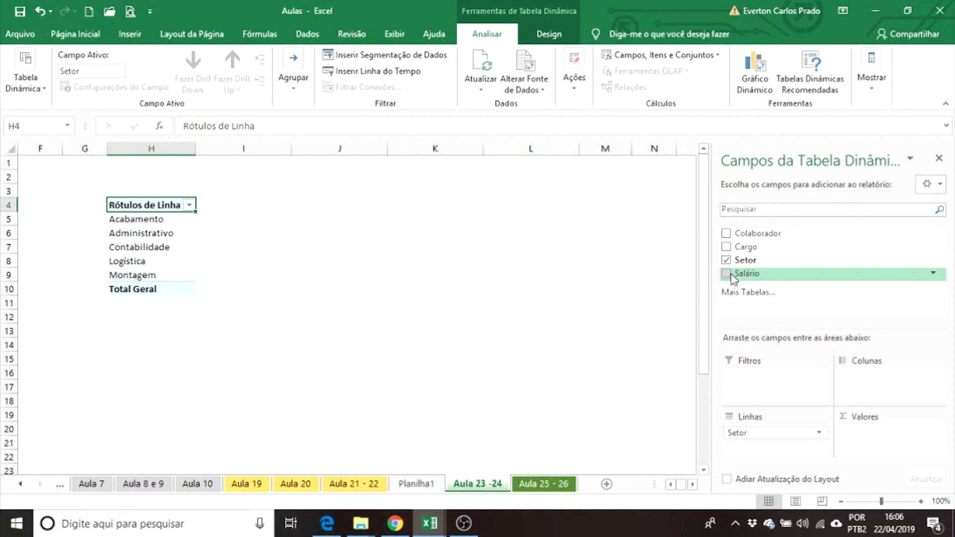
drag(704, 259, 819, 457)
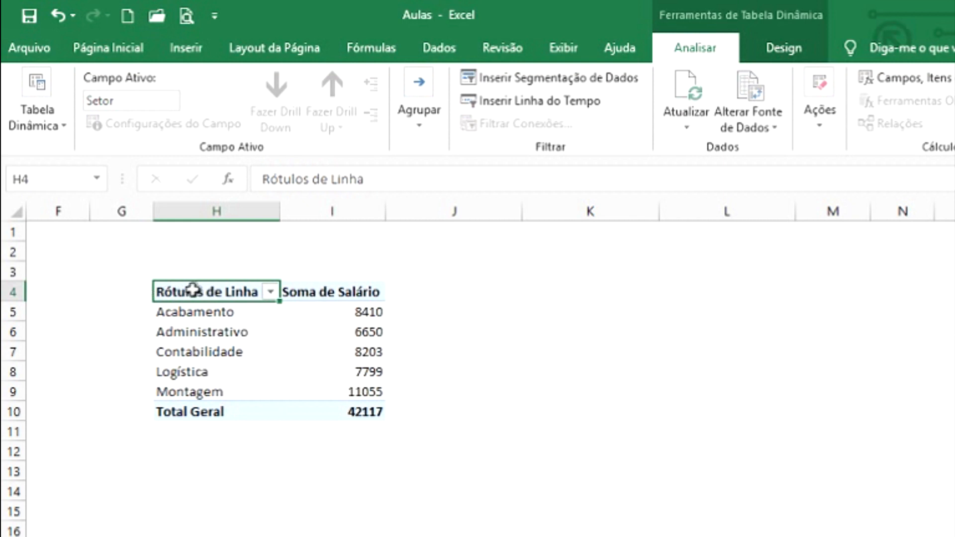
Rename the pivot table's row label header in H4 as Setor
triple_click(373, 180)
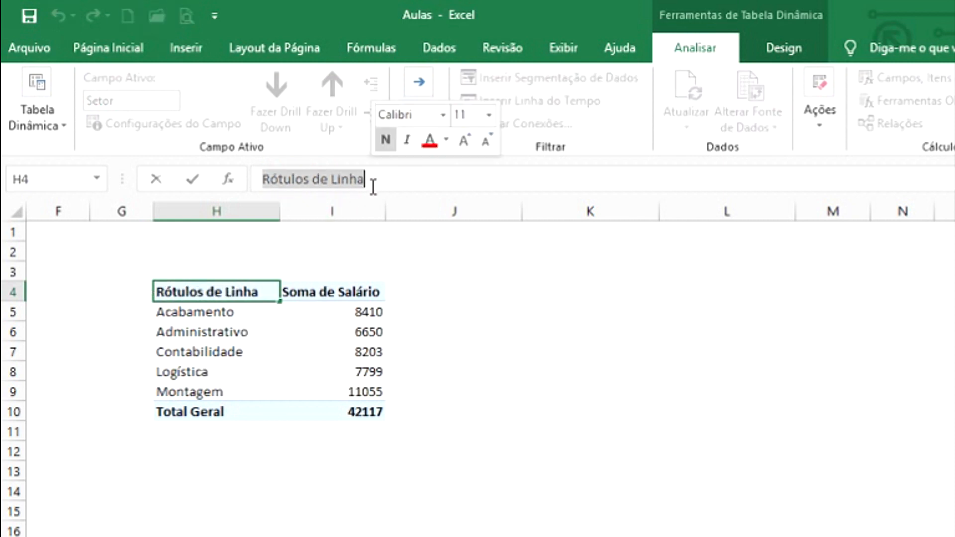
text(Setor)
key(Return)
Rename the pivot table's value header in I4 as Total de Salário
key(Up)
key(Right)
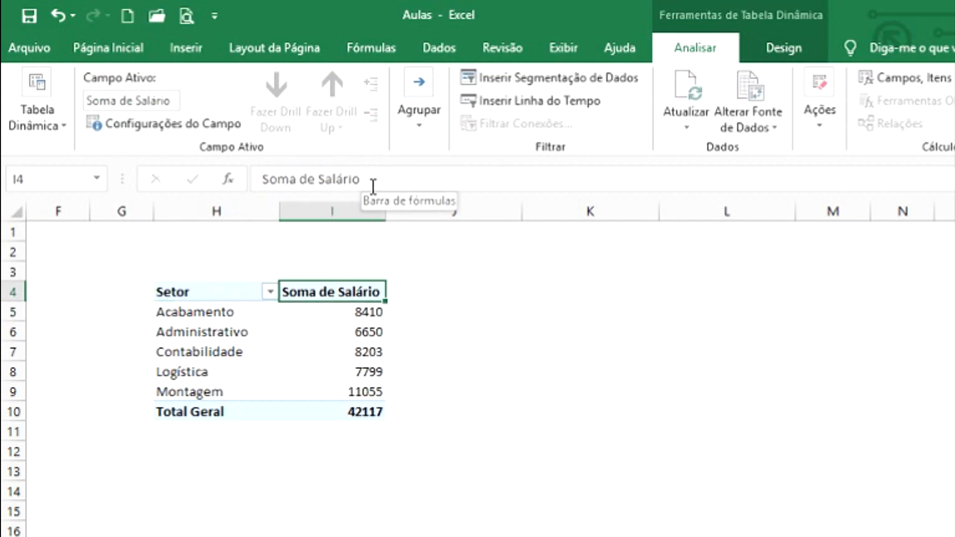
triple_click(373, 185)
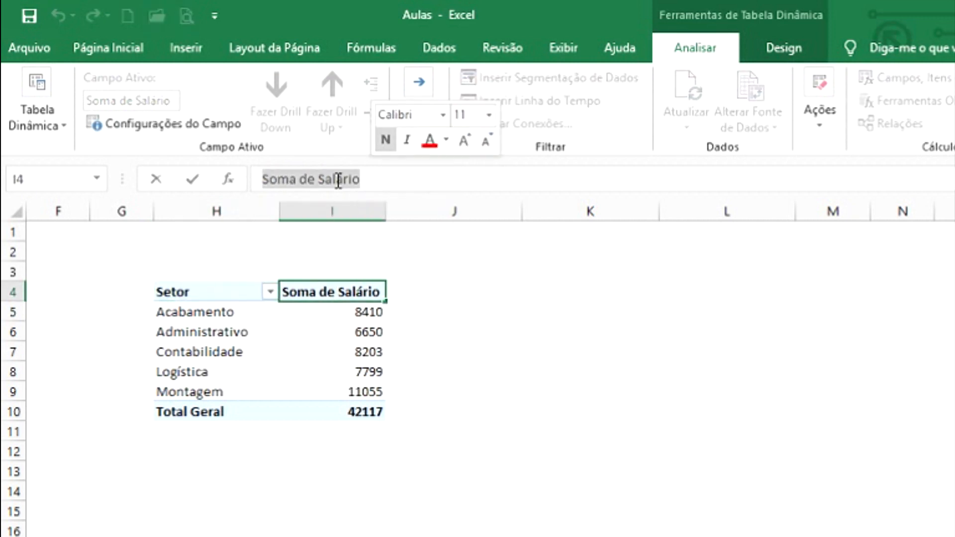
click(297, 179)
key(BackSpace)
key(BackSpace)
key(BackSpace)
key(BackSpace)
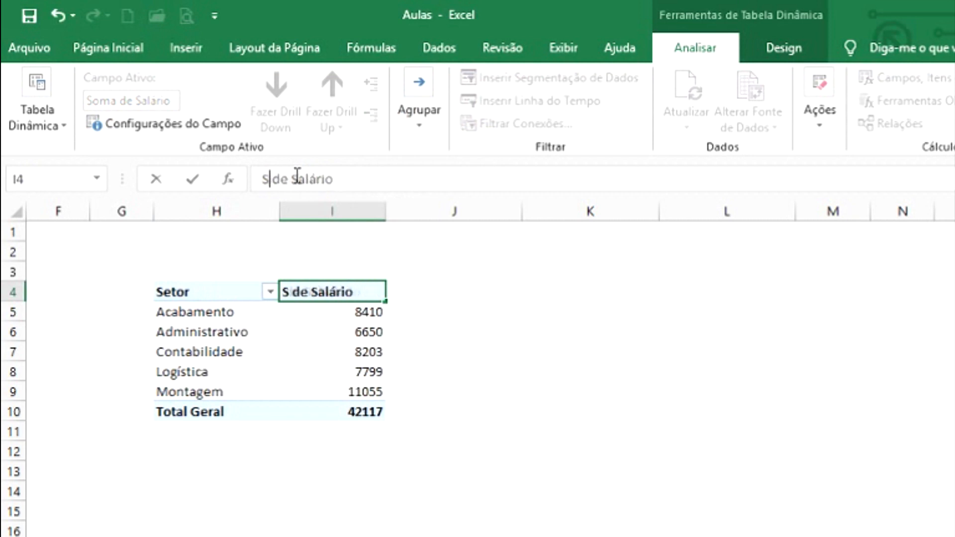
text(Total)
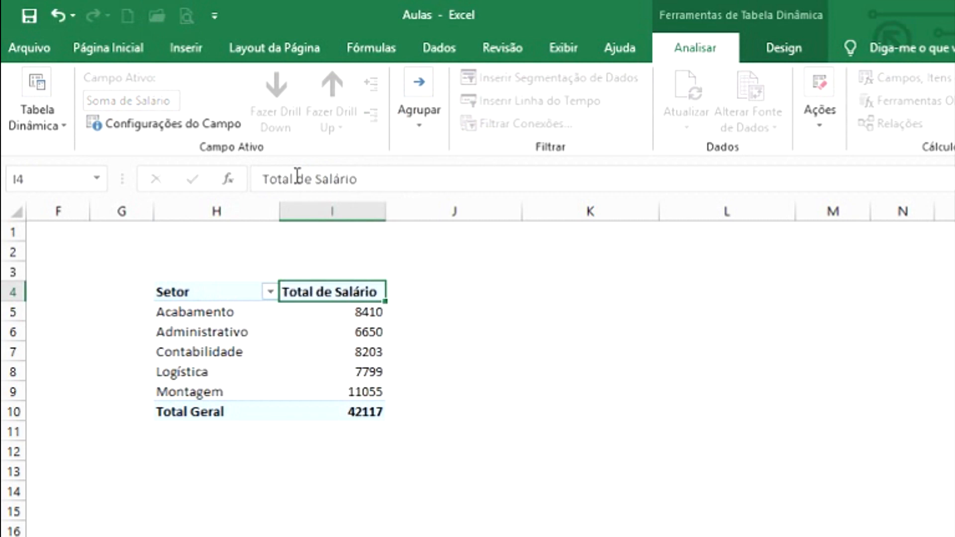
key(Return)
Format the Total de Salário value field as Moeda with the R$ symbol and 2 decimal places
click(289, 294)
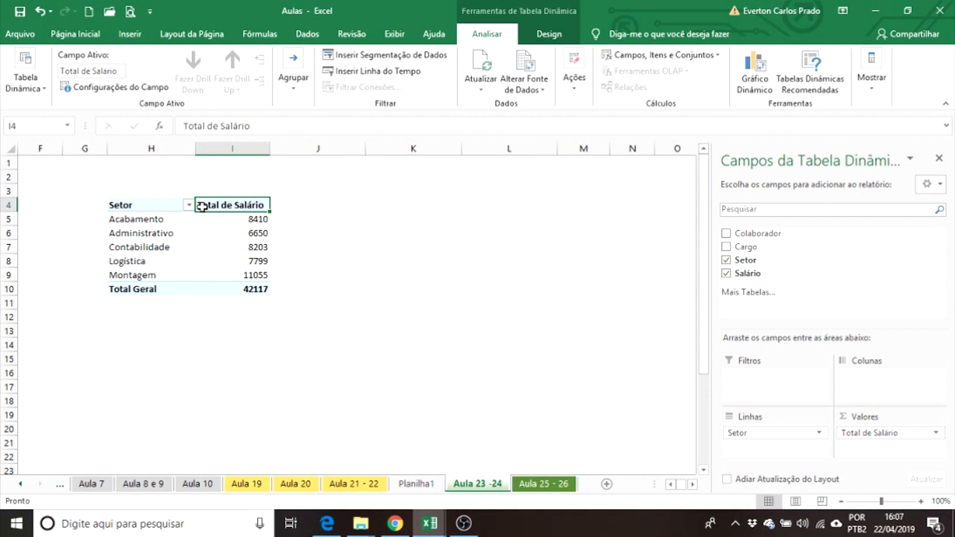
right_click(203, 207)
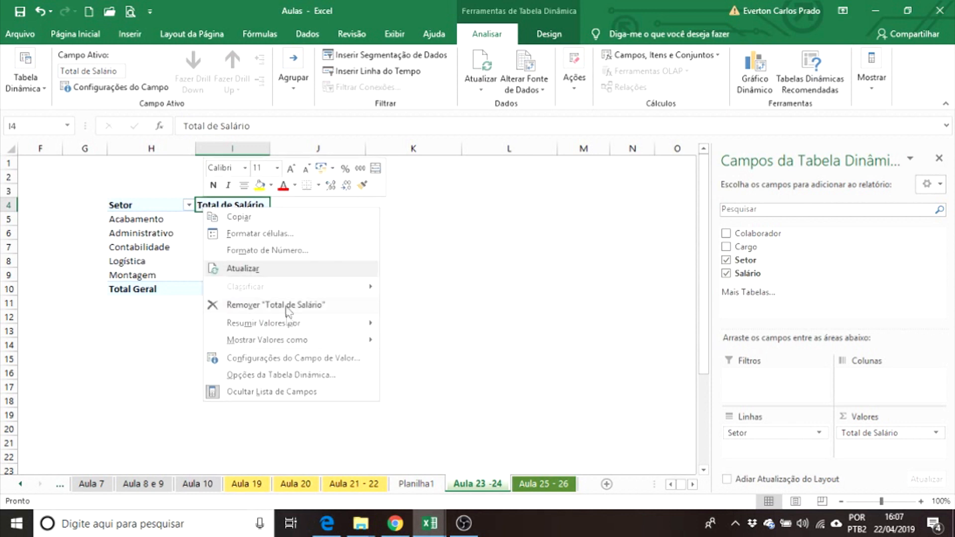
click(287, 358)
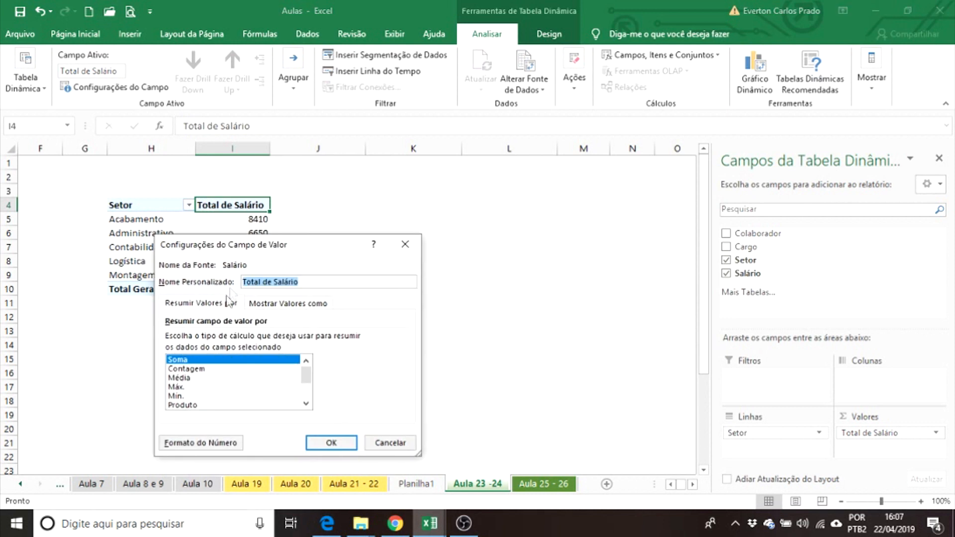
drag(269, 244, 450, 186)
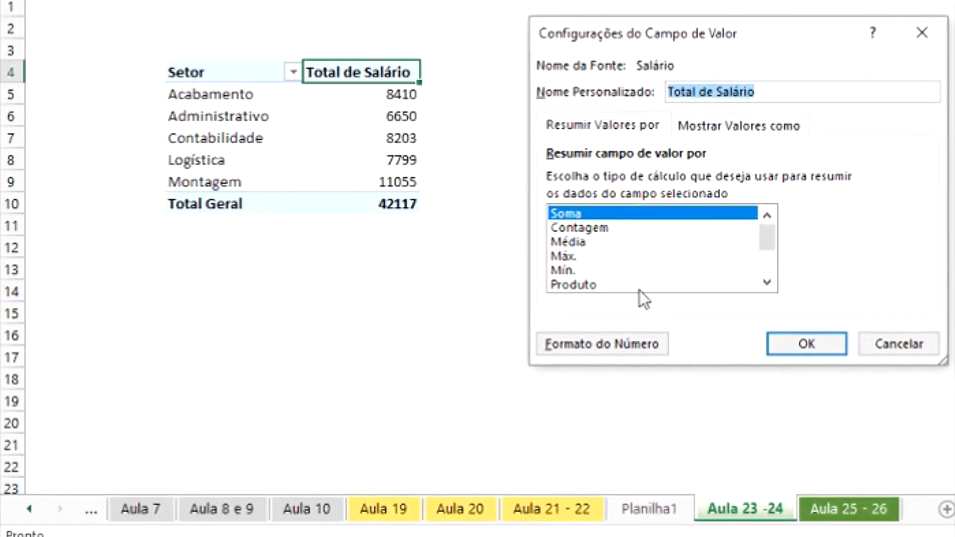
click(605, 351)
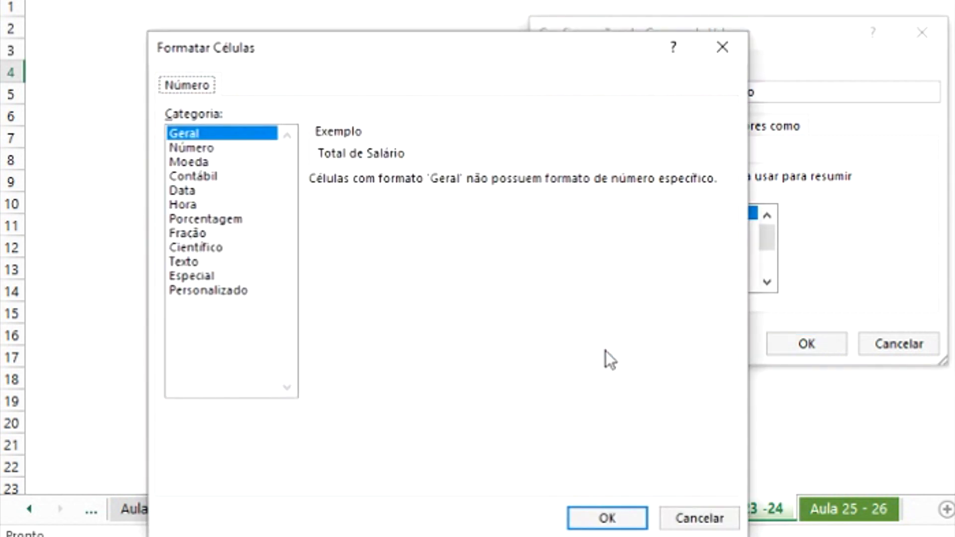
click(172, 165)
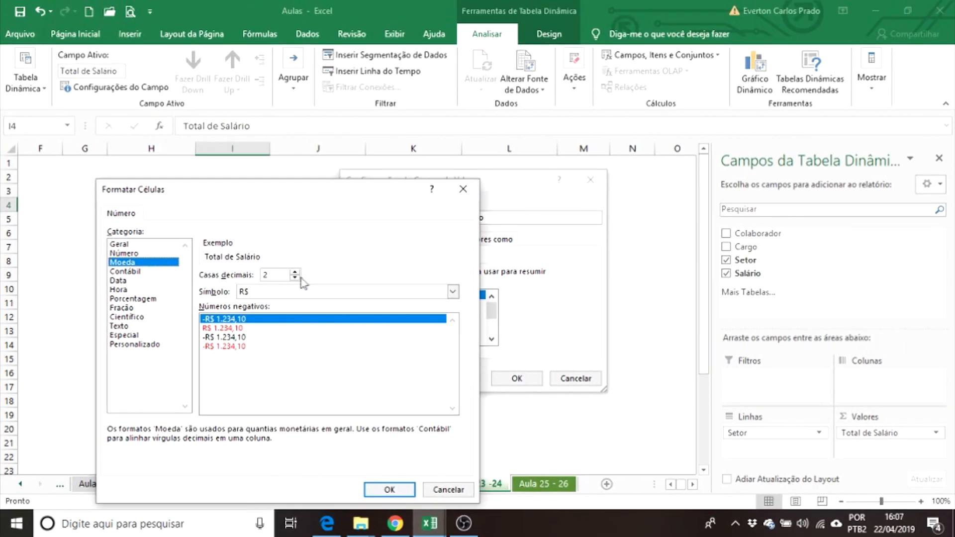
click(377, 493)
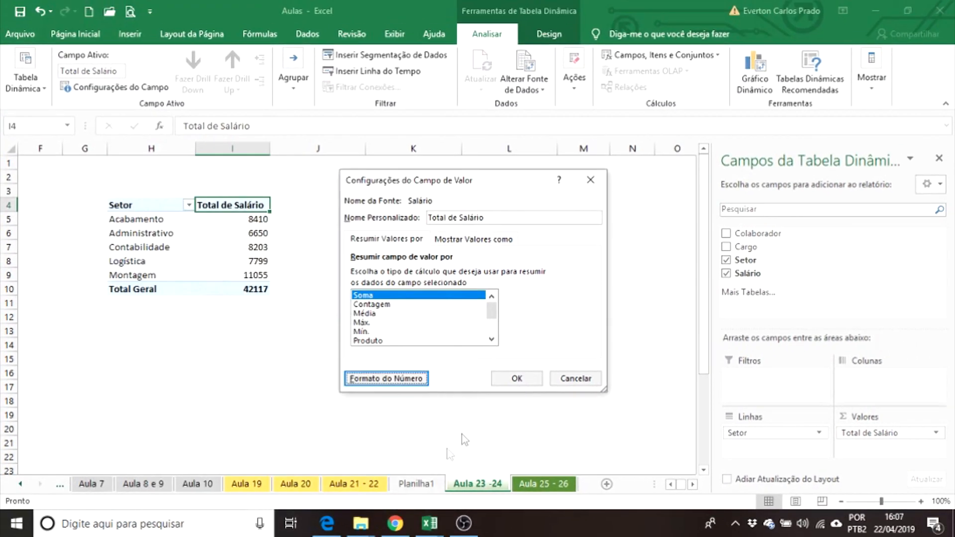
click(515, 380)
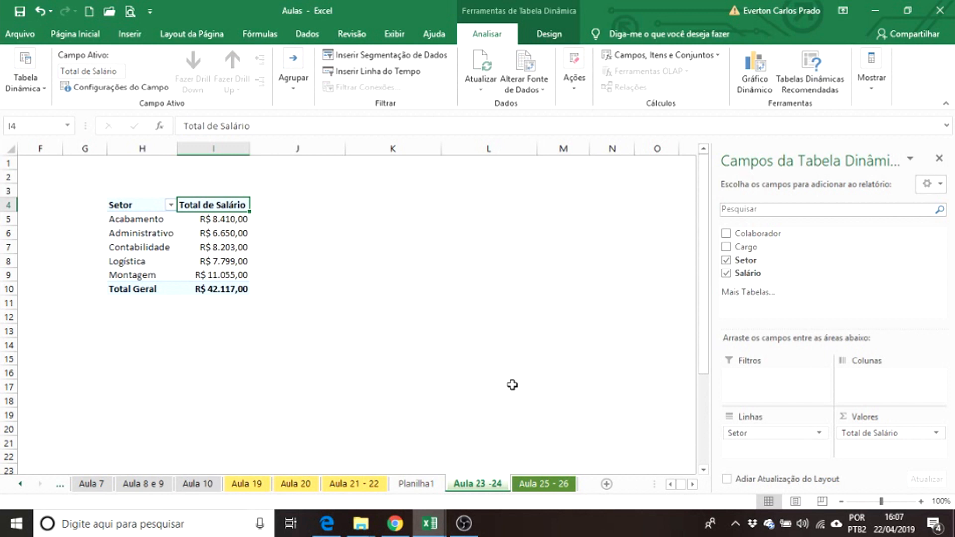
Add the Salário field to the pivot table's values a second time and place it before Total de Salário
drag(751, 274, 848, 448)
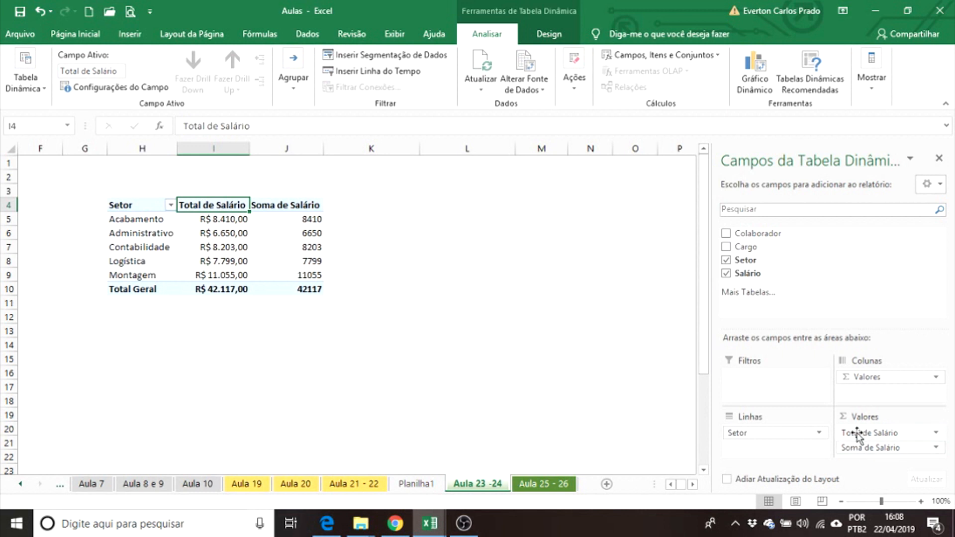
drag(848, 450, 848, 434)
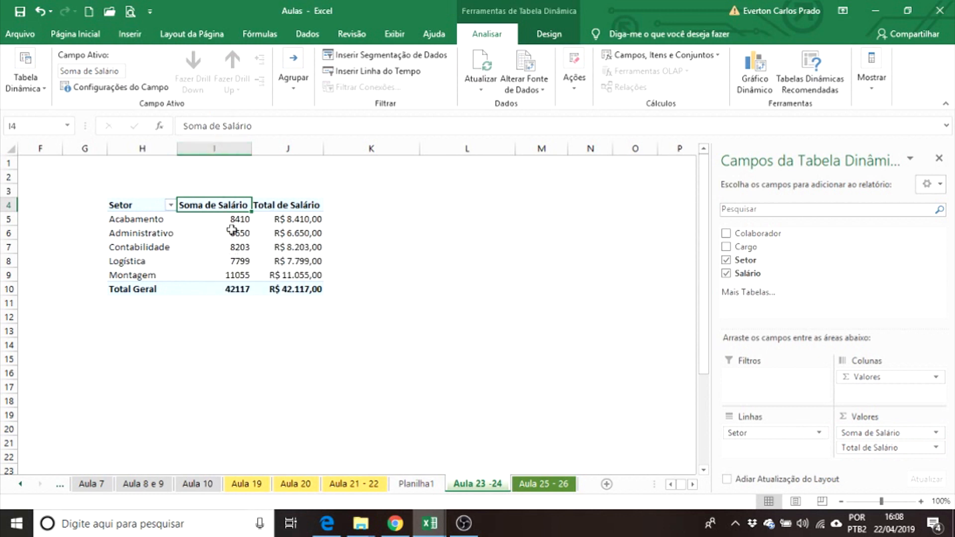
Rename the new value header in I4 as Quantidade de Colaboradores and fit column I to its contents
triple_click(254, 126)
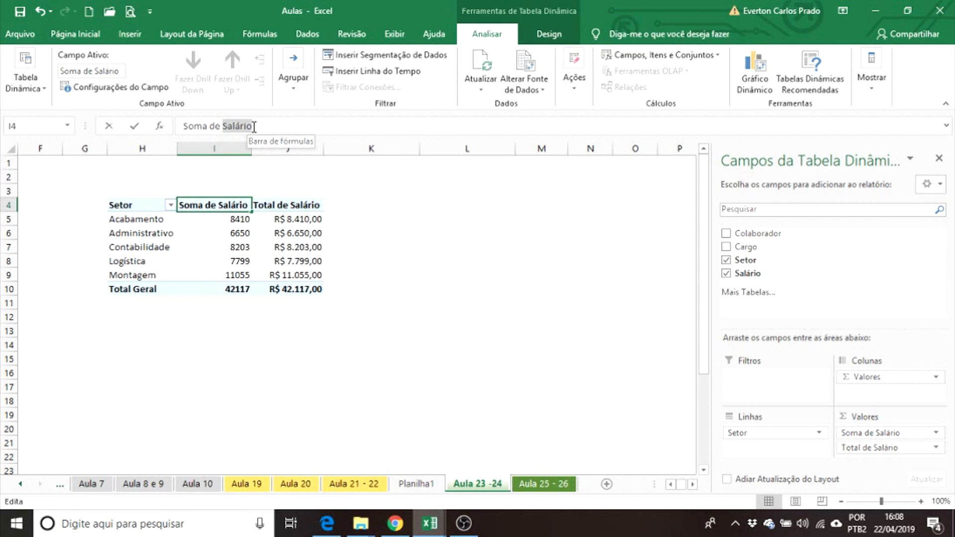
text(Quan)
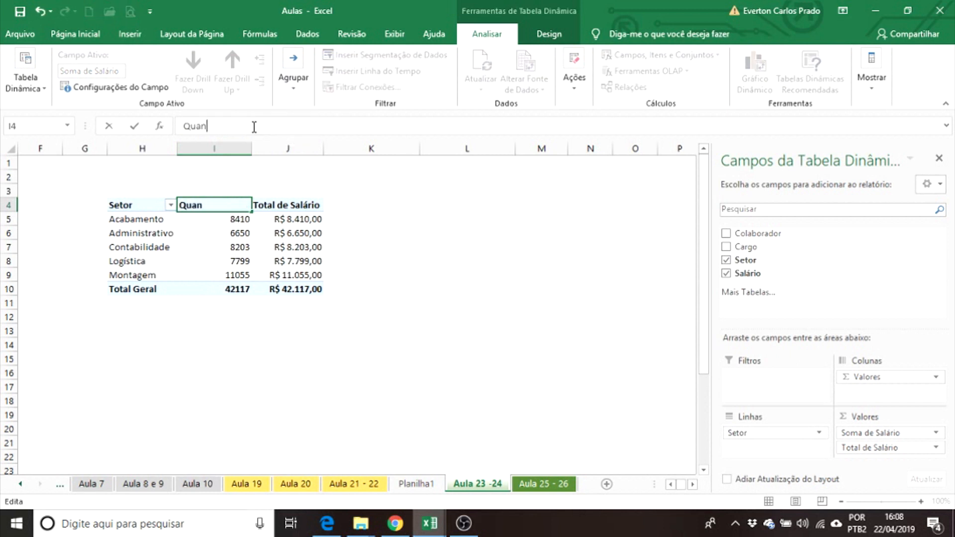
text(tidade de C)
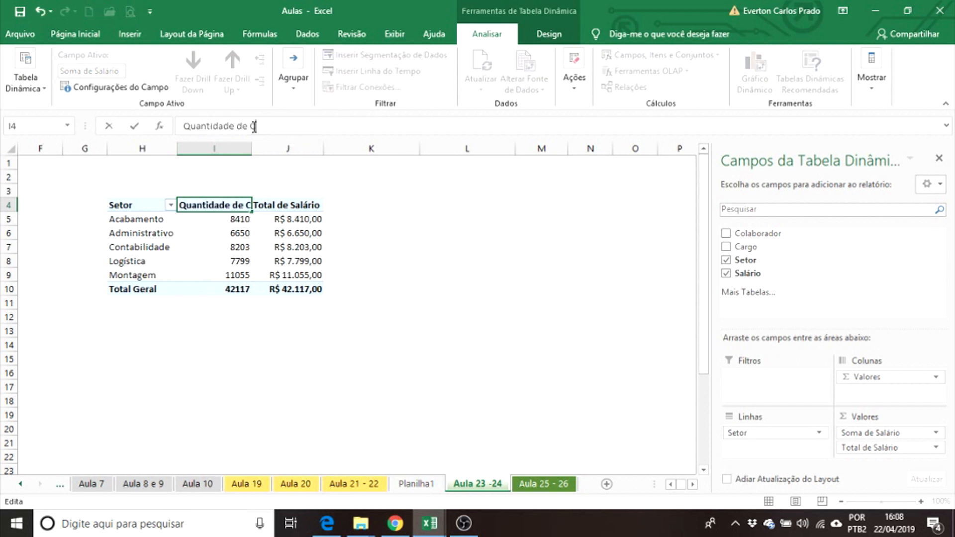
text(olaboradoree)
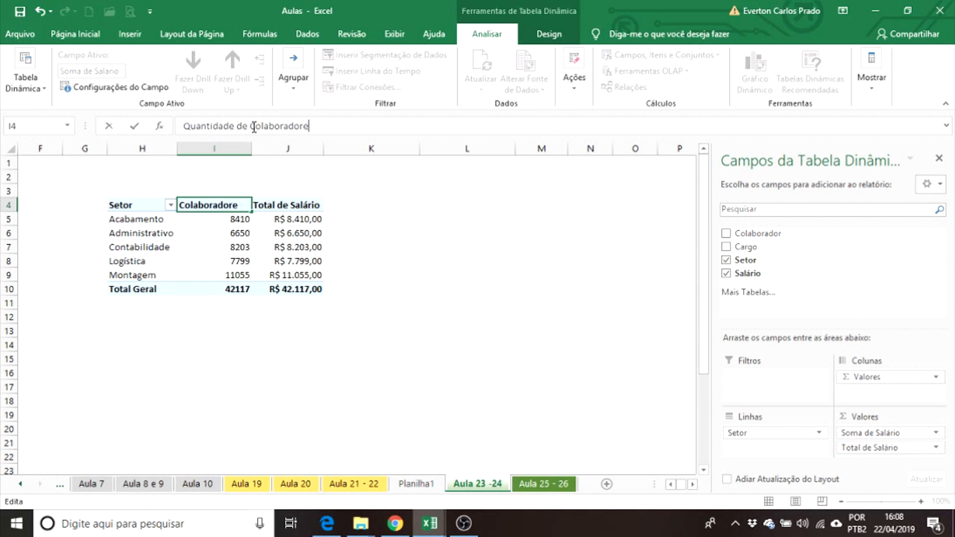
key(Return)
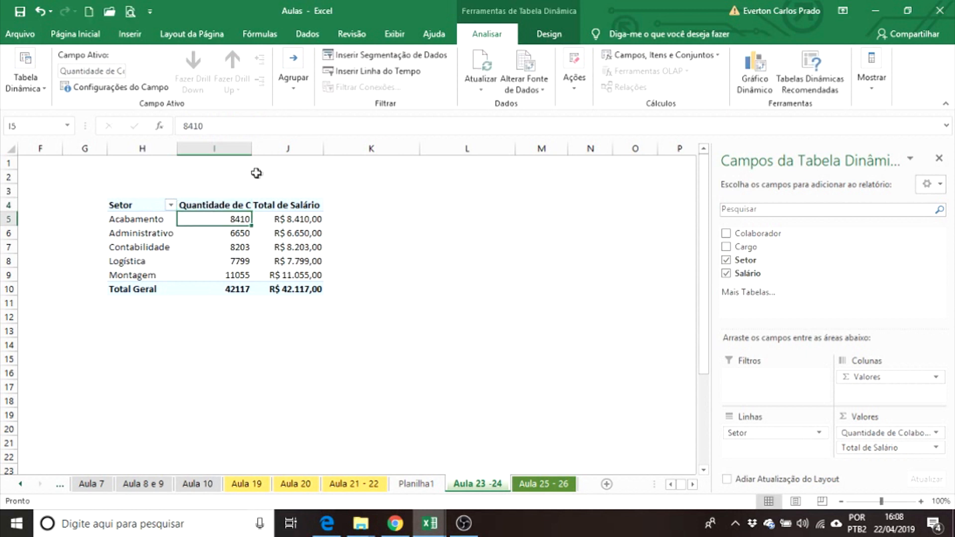
double_click(255, 147)
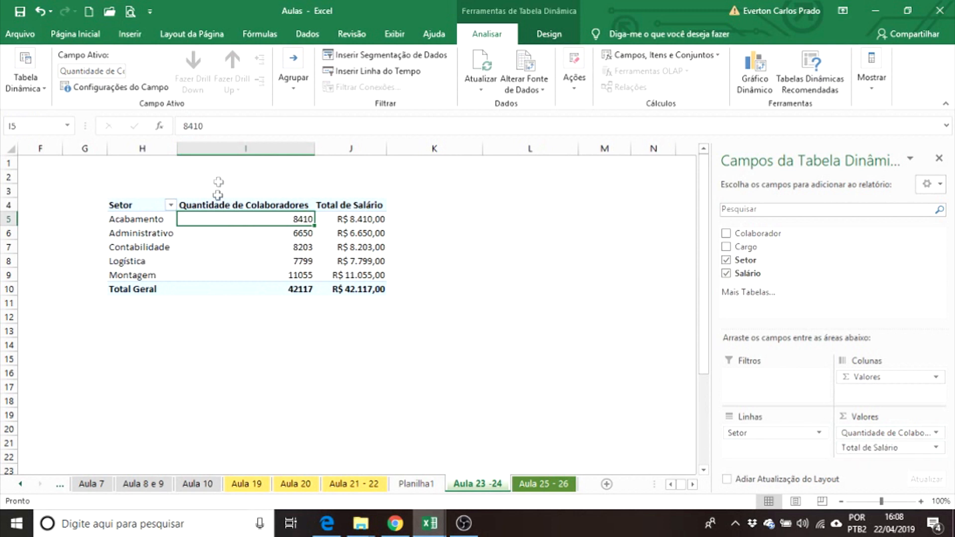
Summarize the Quantidade de Colaboradores value field by Contagem instead of Soma, accepting the name Contagem de Colaboradores
right_click(258, 254)
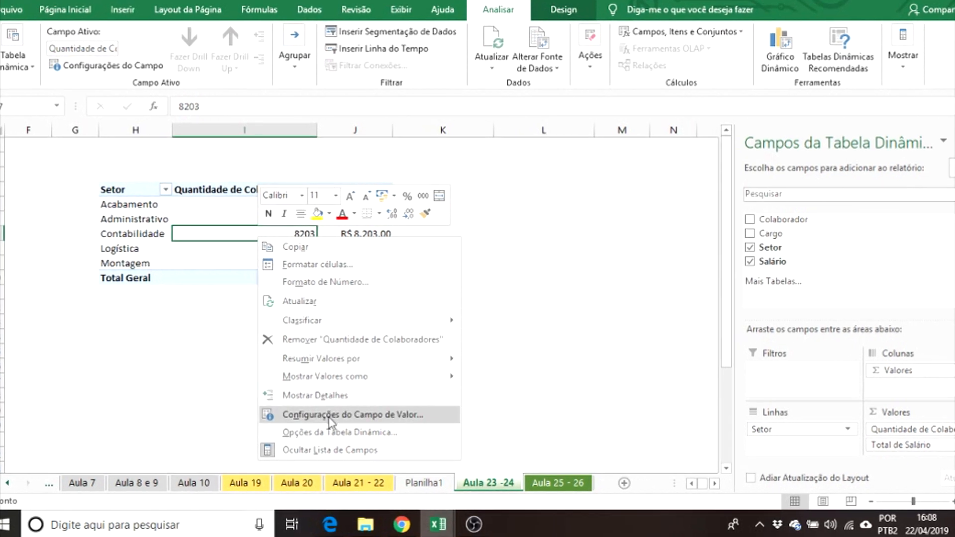
click(341, 399)
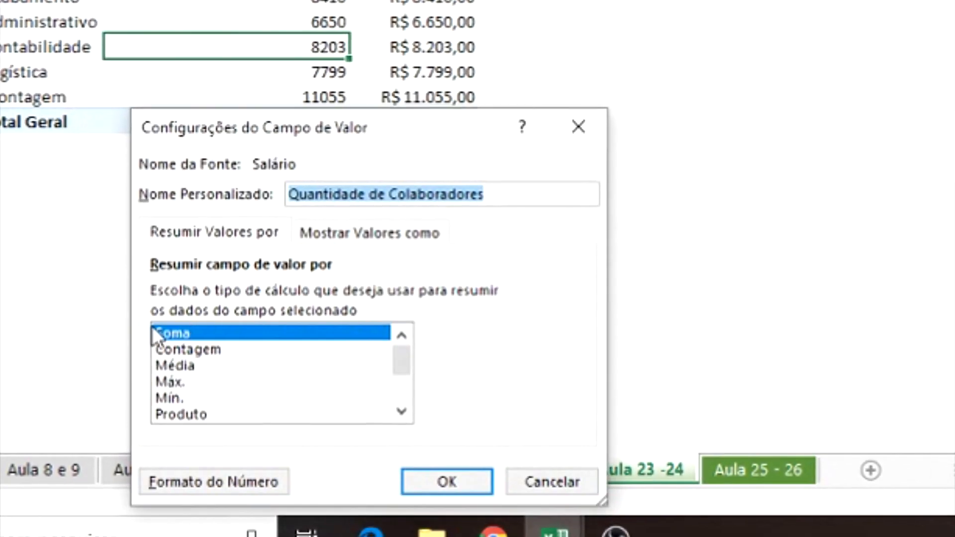
click(190, 349)
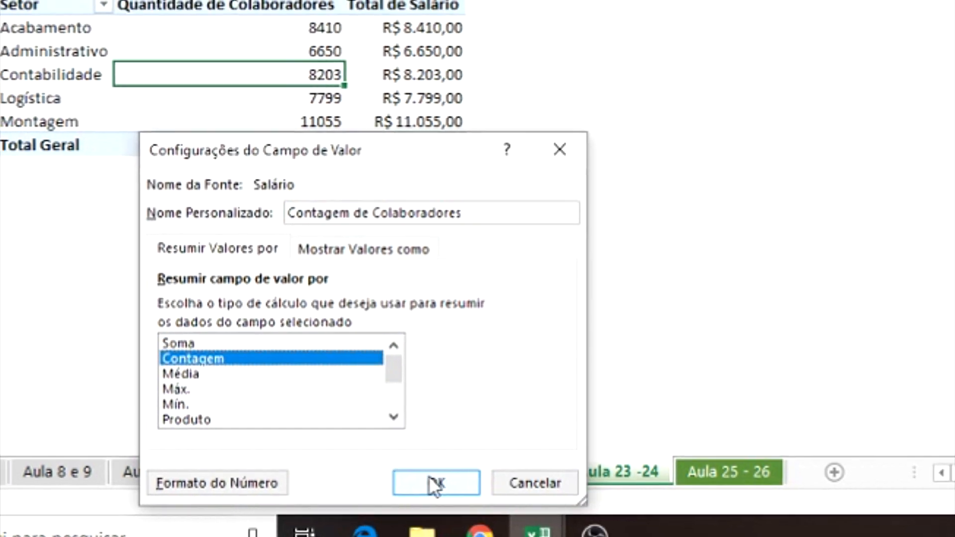
click(430, 480)
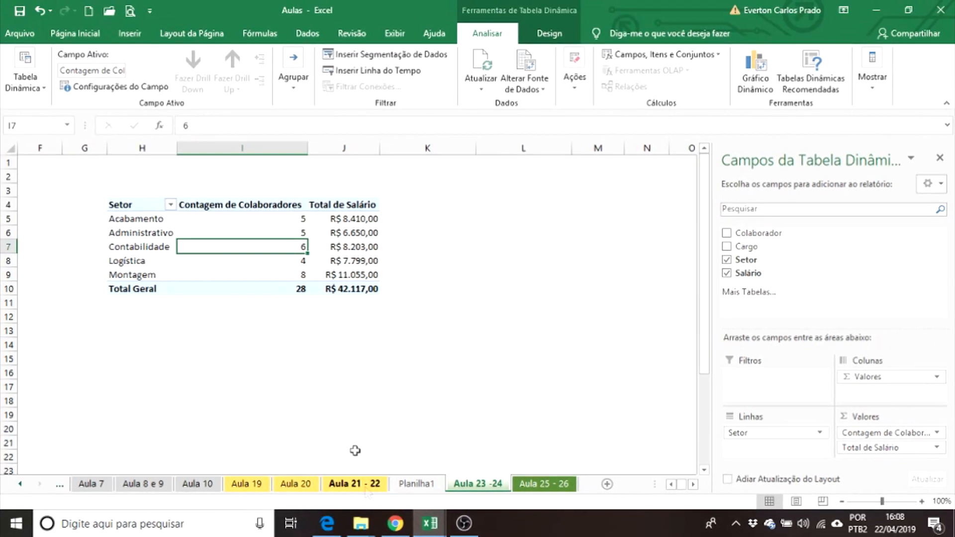
click(252, 204)
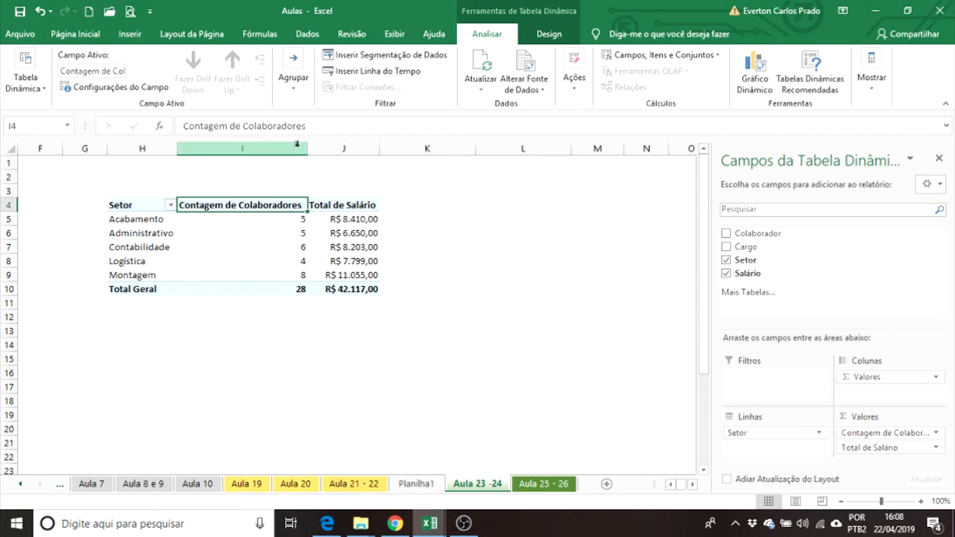
click(297, 220)
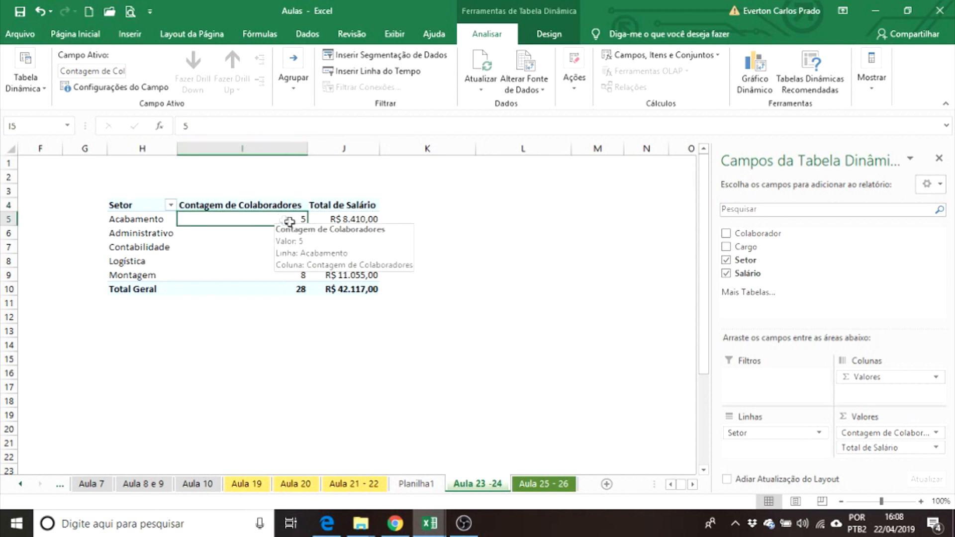
click(348, 218)
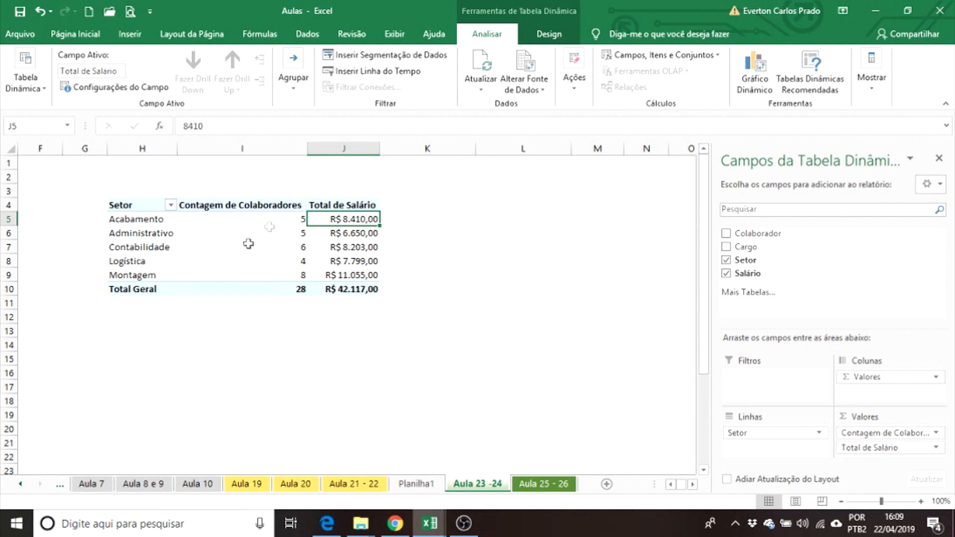
Add the Salário field to the values a third time and show its values as % do Total Geral
mouse_move(344, 218)
drag(741, 273, 845, 455)
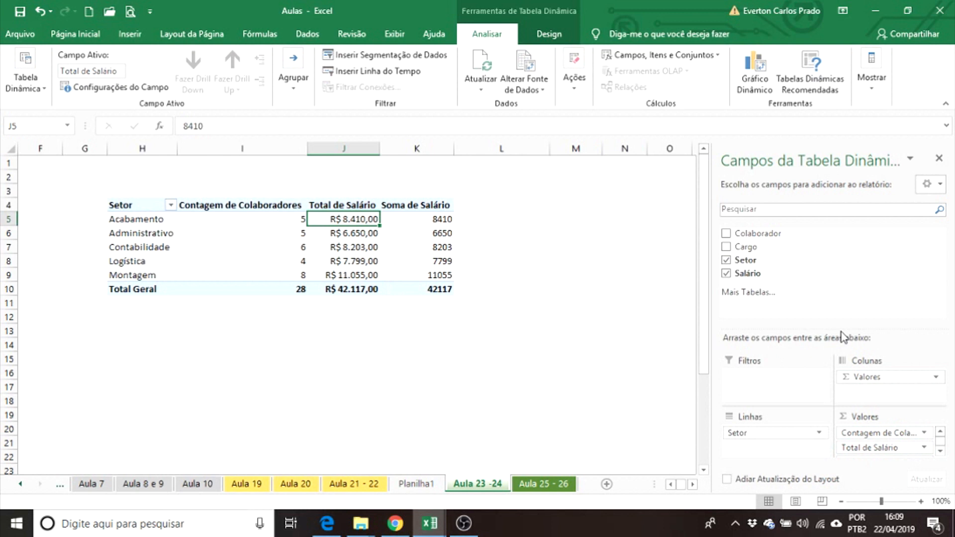
drag(840, 329, 841, 301)
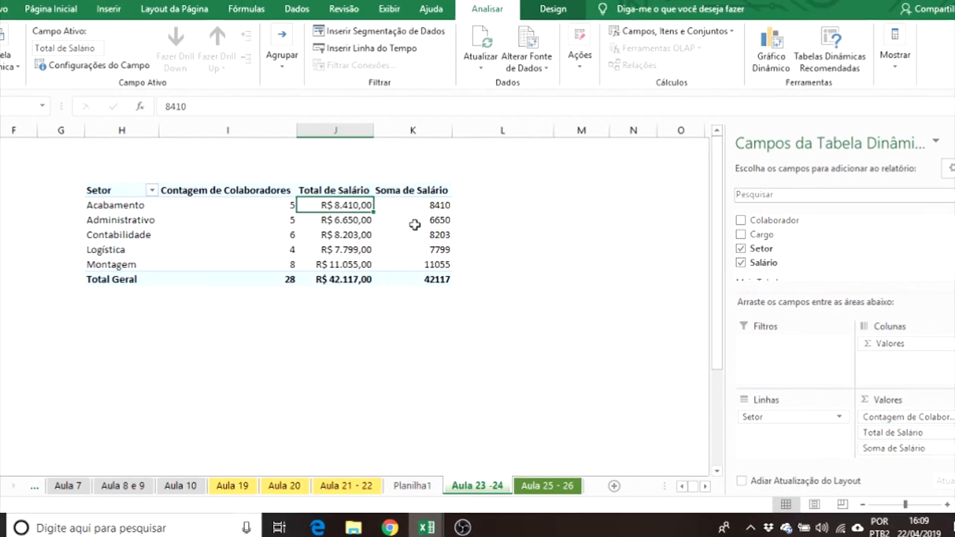
click(405, 208)
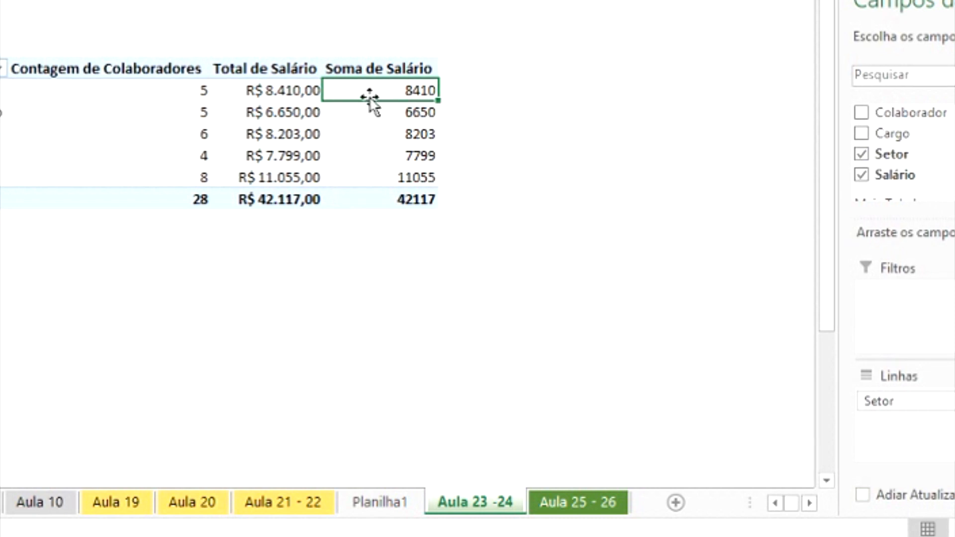
right_click(378, 92)
right_click(378, 92)
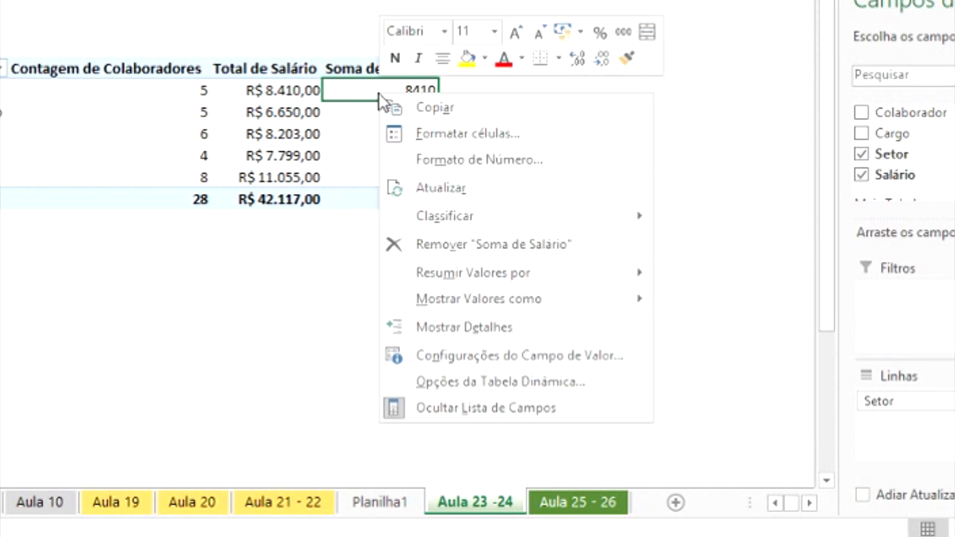
click(474, 350)
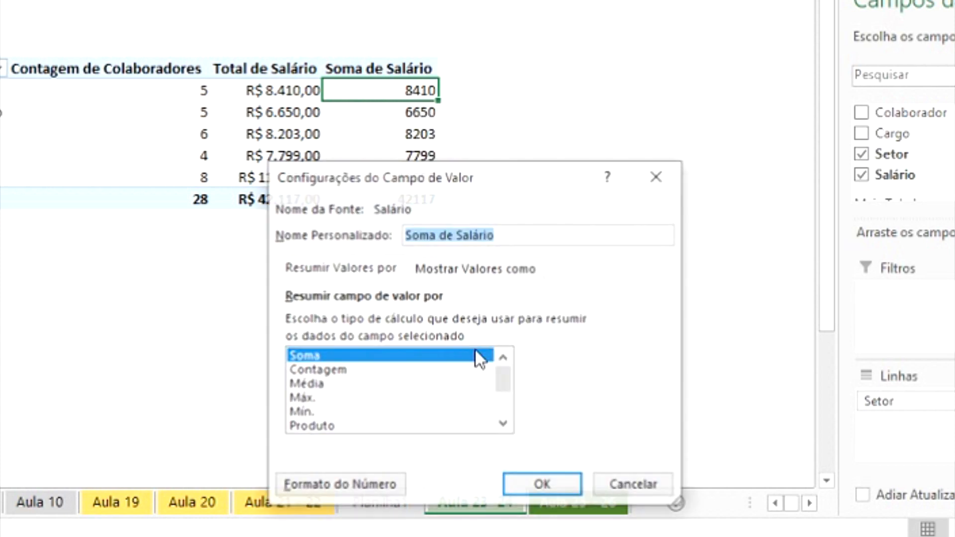
click(456, 270)
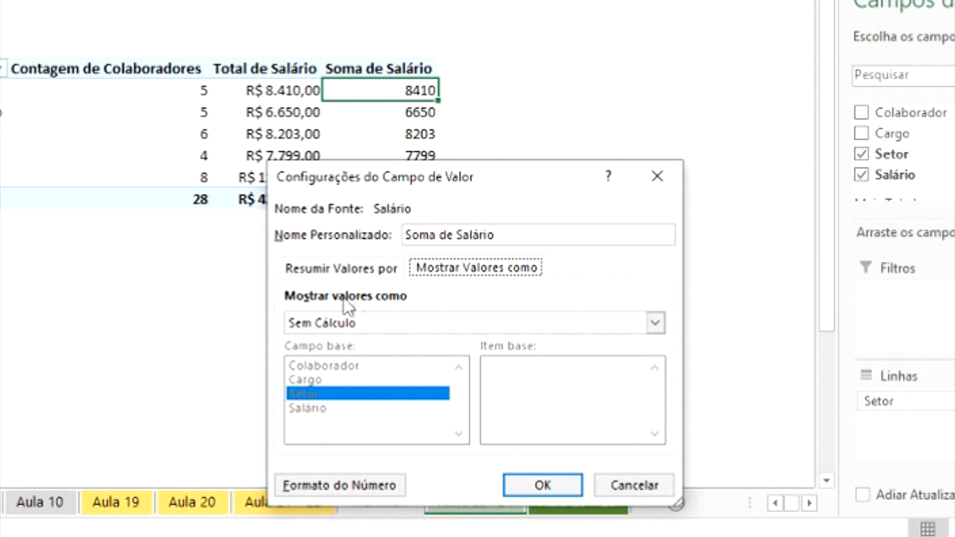
click(656, 325)
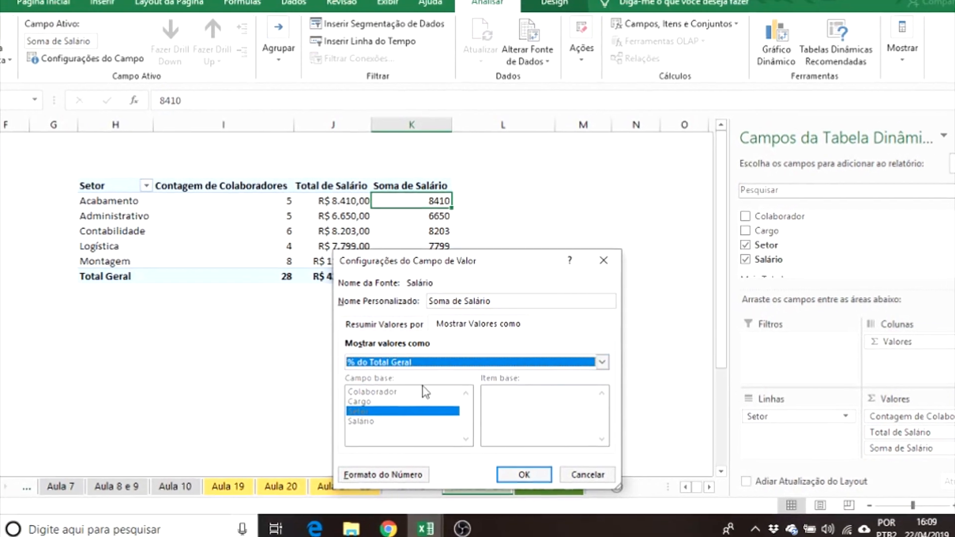
click(524, 474)
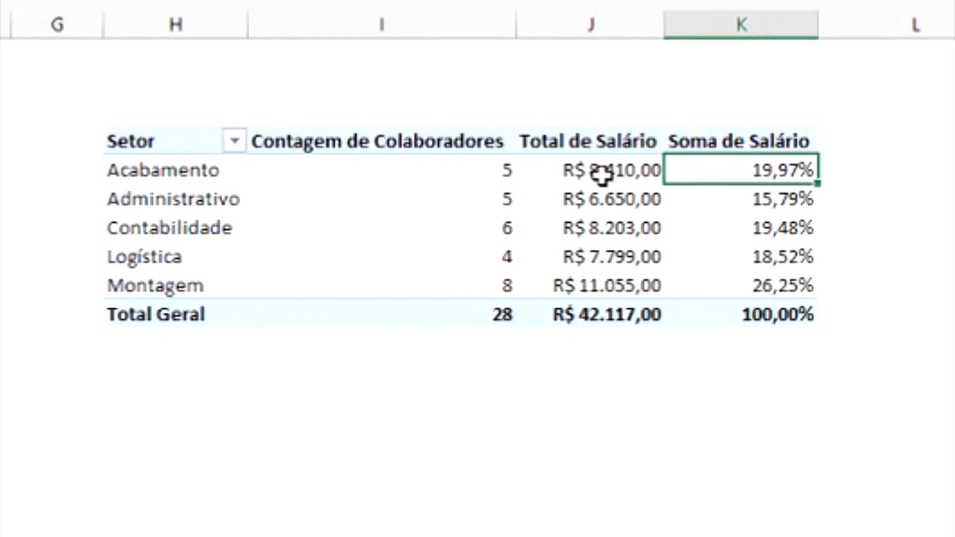
Rename the percentage column's header in K4 as %
mouse_move(601, 175)
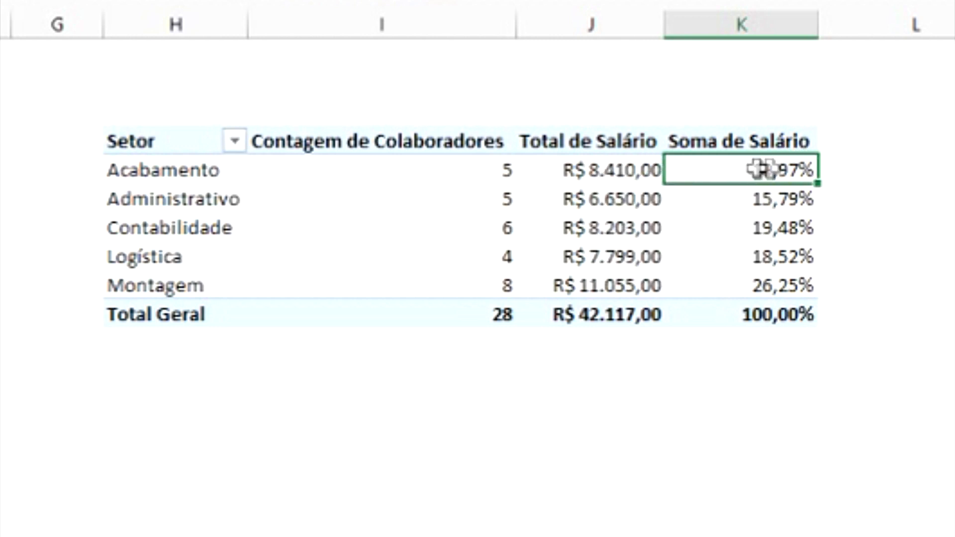
mouse_move(800, 165)
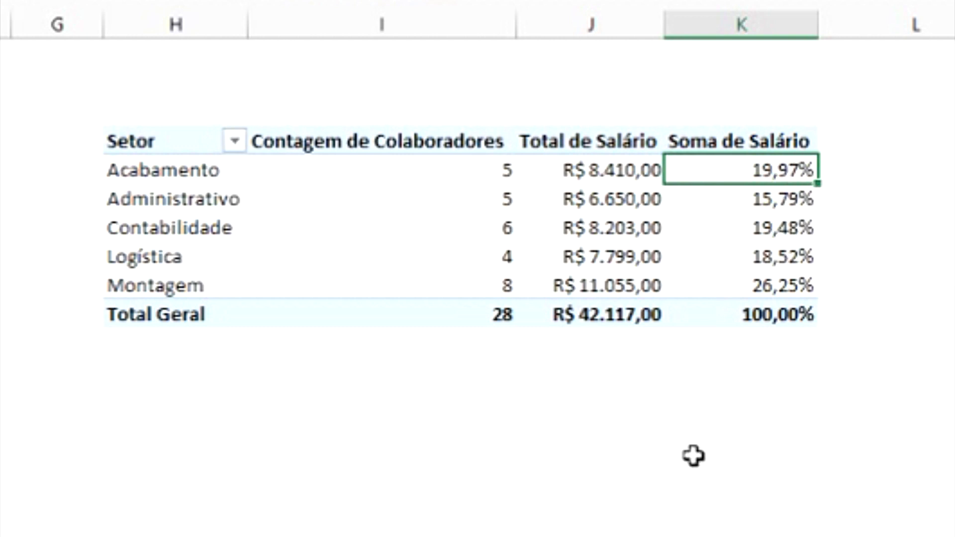
click(695, 138)
click(343, 1)
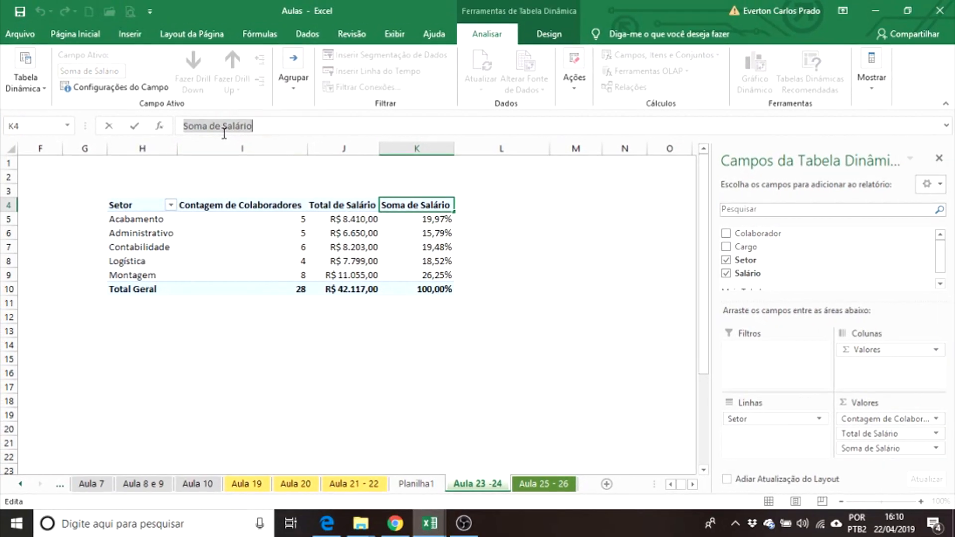
text(%)
key(Return)
key(Up)
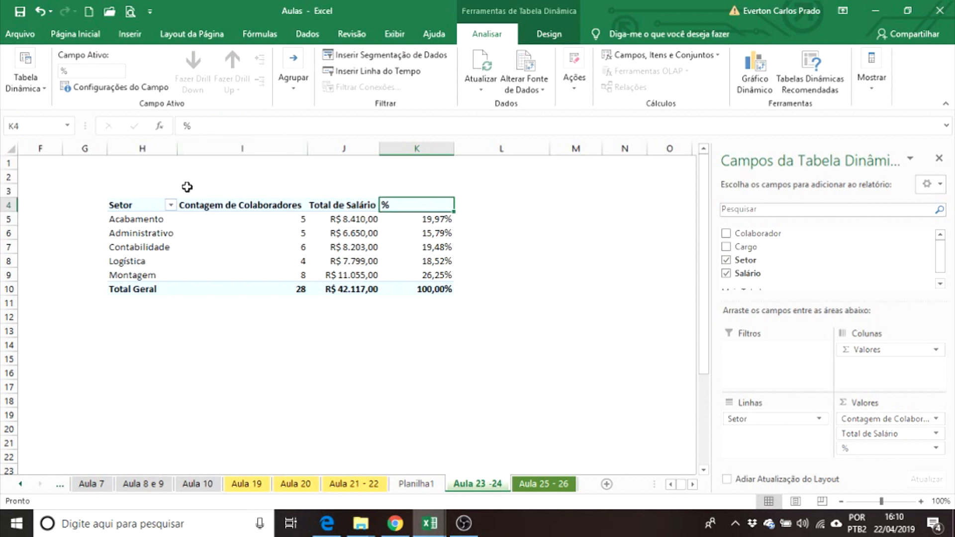
Center the contents of the whole pivot table, H4:K10
key(shift+Left)
key(shift+Left)
key(shift+Left)
key(shift+Left)
key(shift+Right)
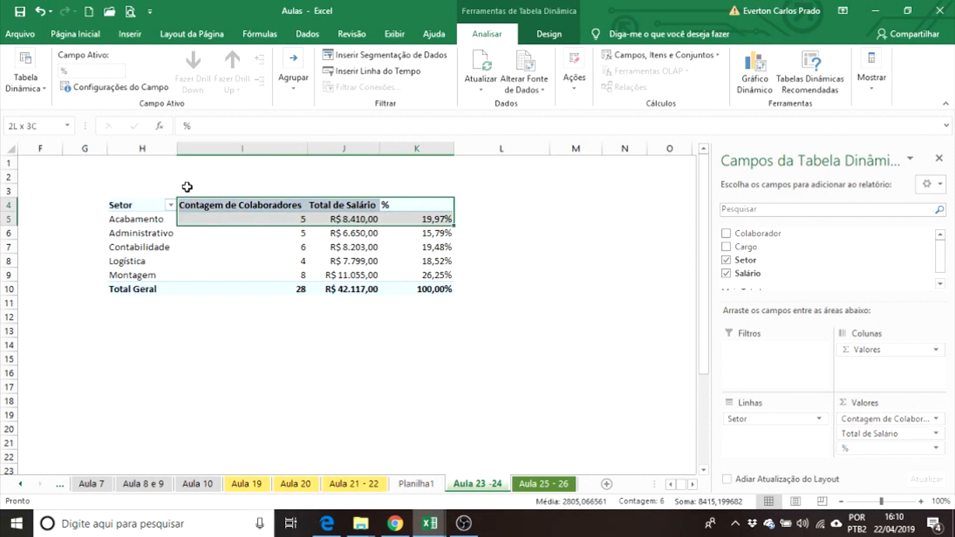
key(shift+Down)
key(shift+Down)
key(shift+Down)
key(shift+Down)
key(shift+Down)
key(shift+Down)
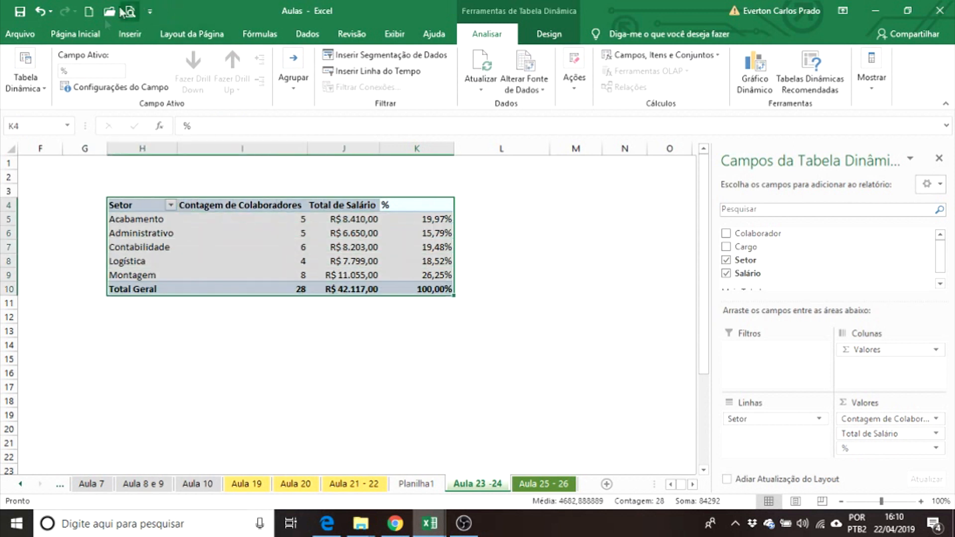
click(75, 34)
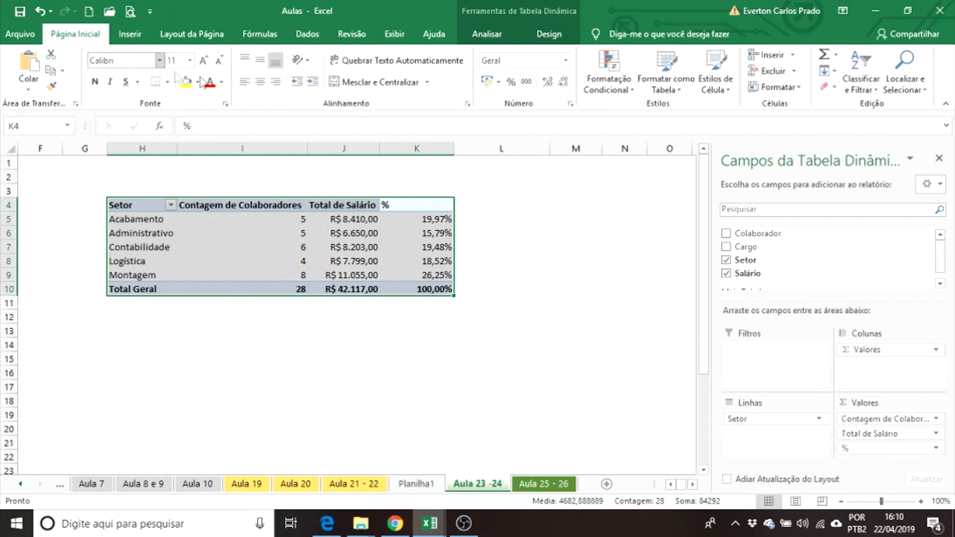
click(263, 88)
Left-align the sector names and the Total Geral label in H5:H10
key(Down)
key(Up)
key(Down)
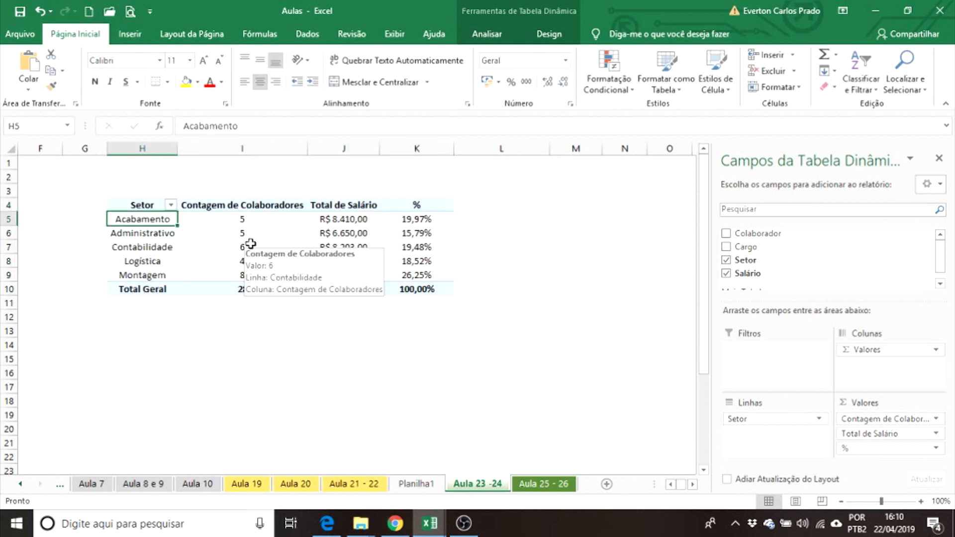
key(shift+Down)
key(shift+Down)
key(shift+Down)
key(shift+Down)
key(shift+Down)
click(245, 83)
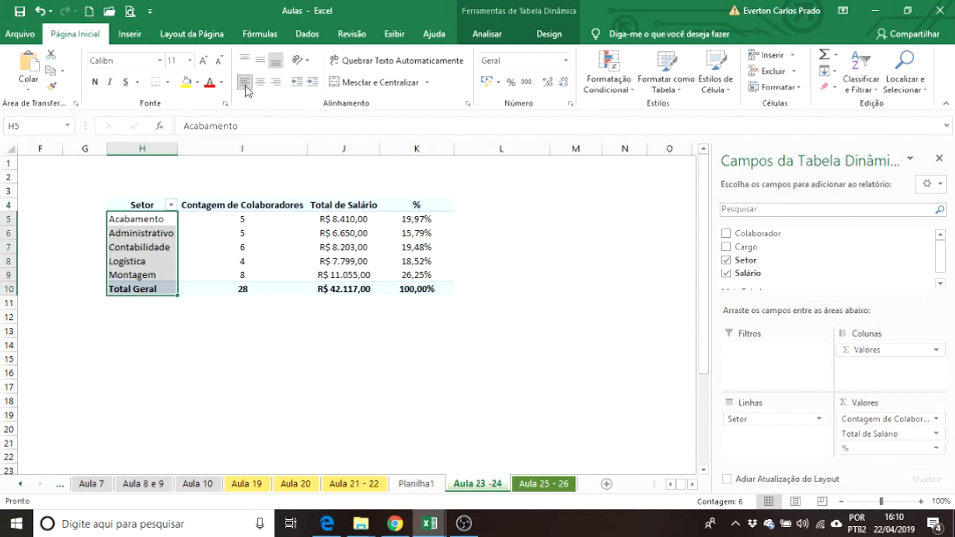
key(Right)
key(Down)
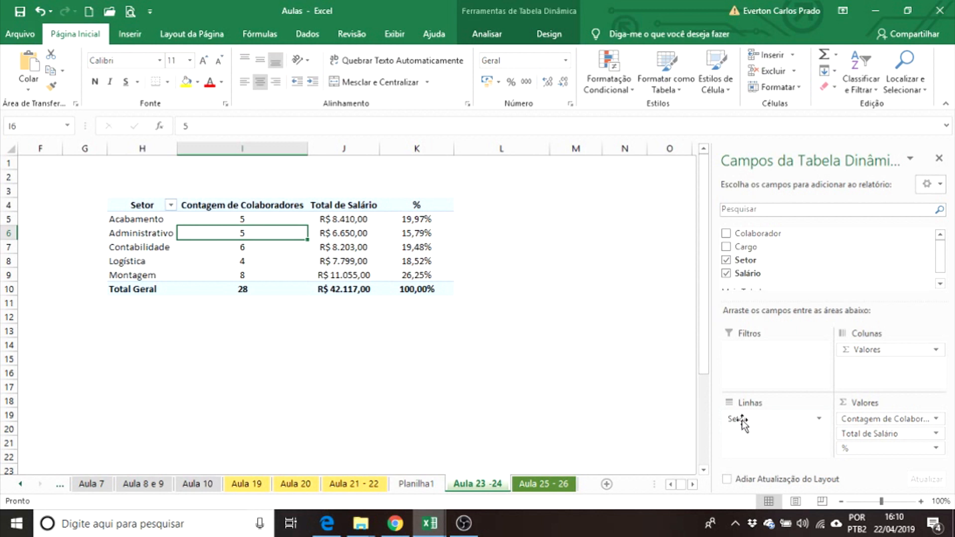
Add the Cargo field to the rows below Setor, and collapse and re-expand the Acabamento group
drag(741, 249, 759, 432)
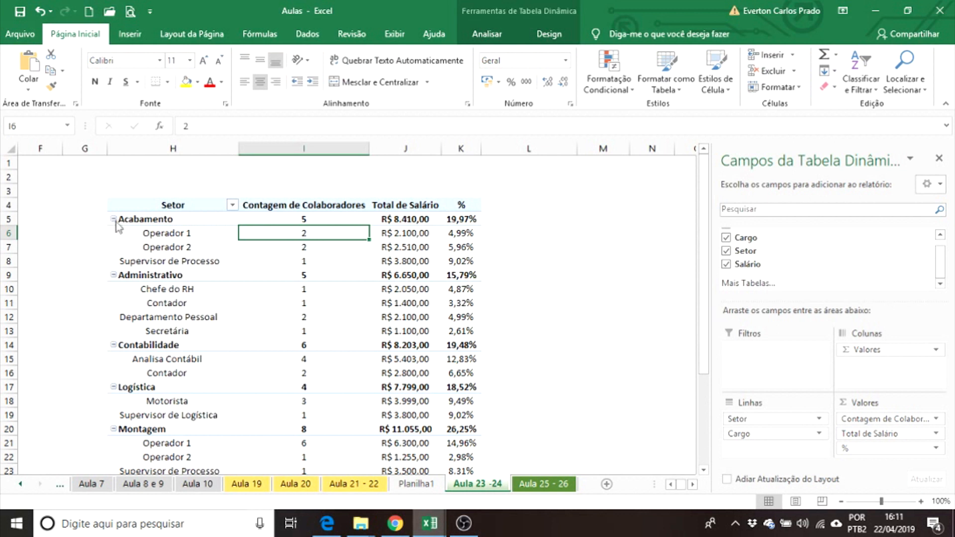
click(113, 220)
click(114, 220)
click(114, 220)
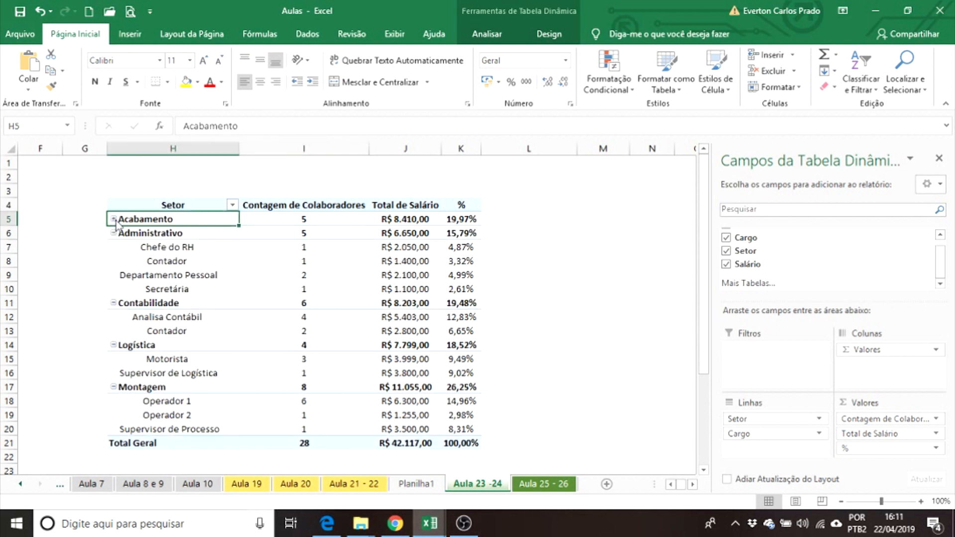
click(111, 234)
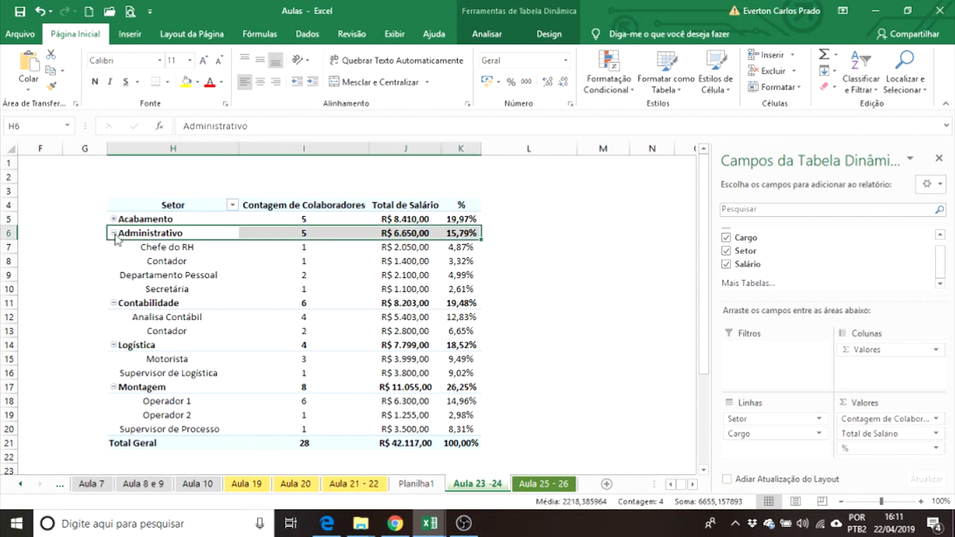
click(114, 233)
click(114, 233)
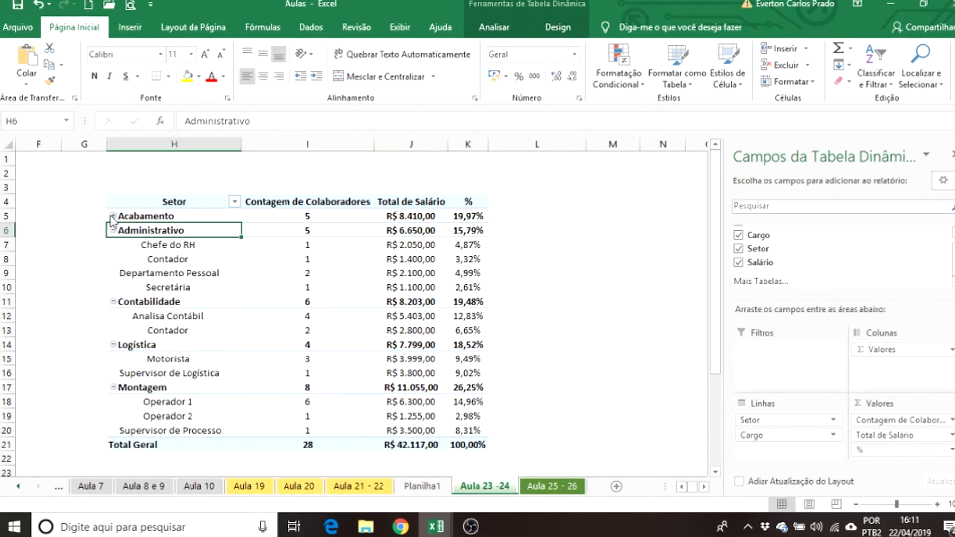
click(113, 216)
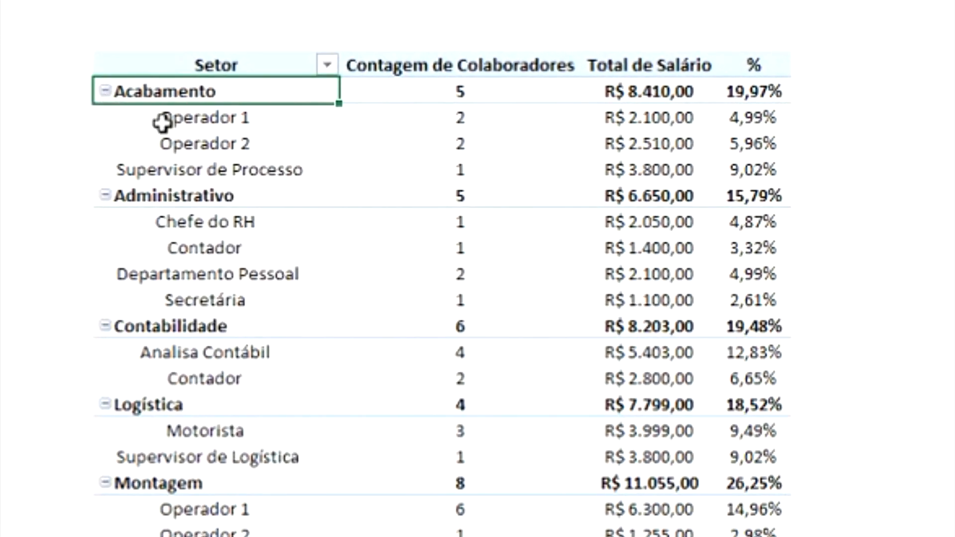
Examine the employee count, salary total and percentage of Operador 1 under Acabamento
click(447, 119)
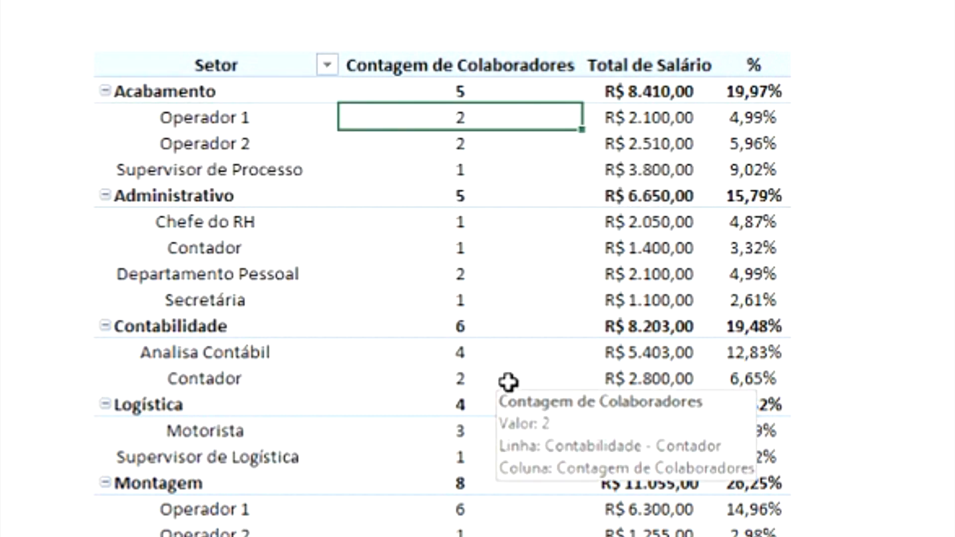
click(646, 114)
click(596, 374)
click(627, 123)
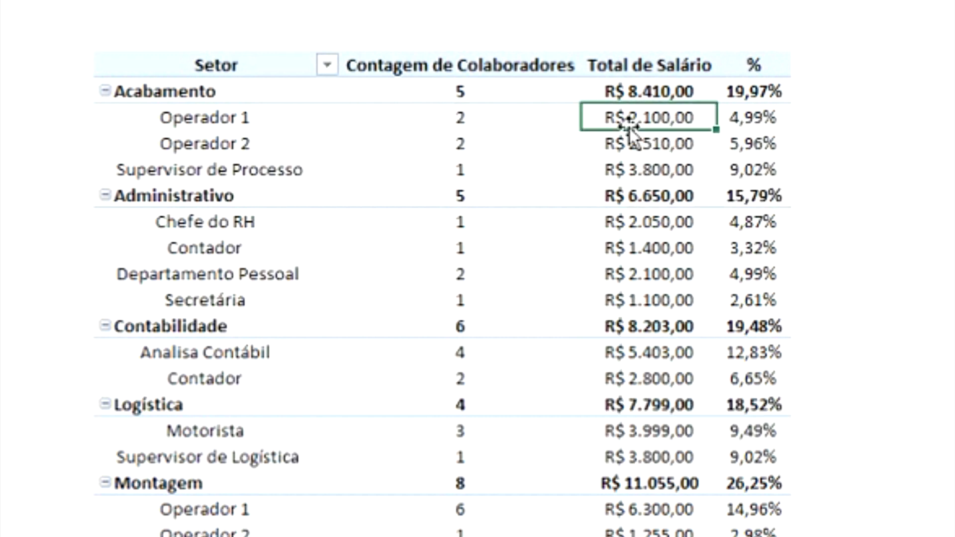
click(746, 117)
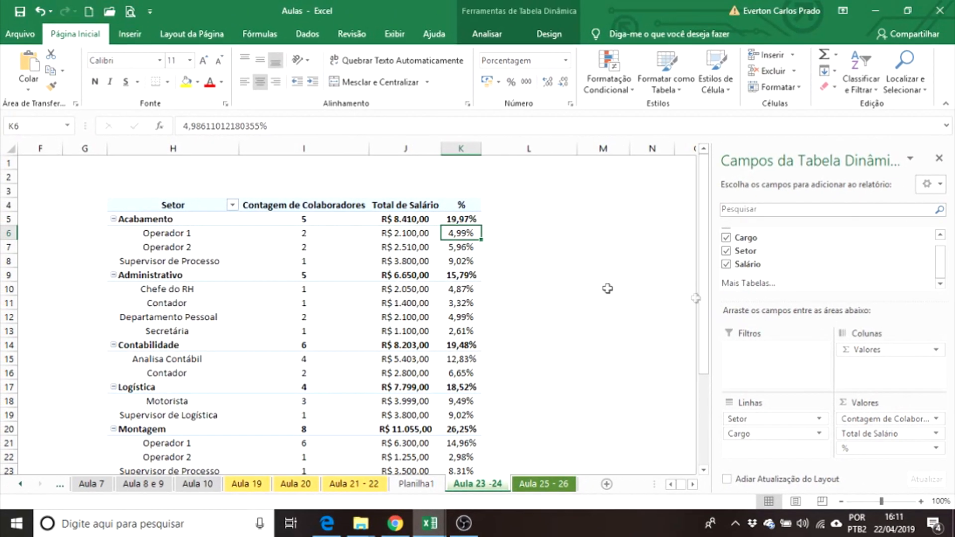
Add the Colaborador field to the rows as a third level below Cargo
scroll(943, 256, up, 2)
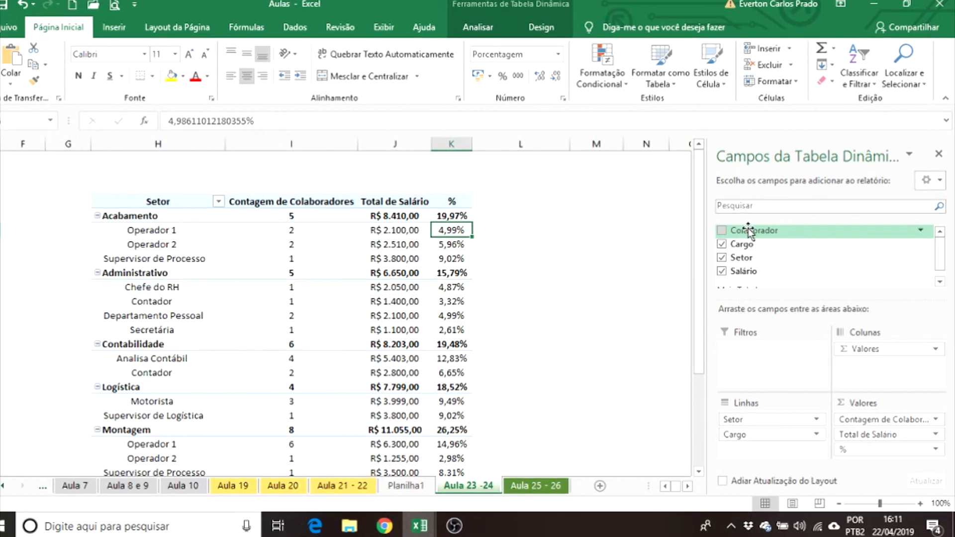
drag(750, 232, 766, 452)
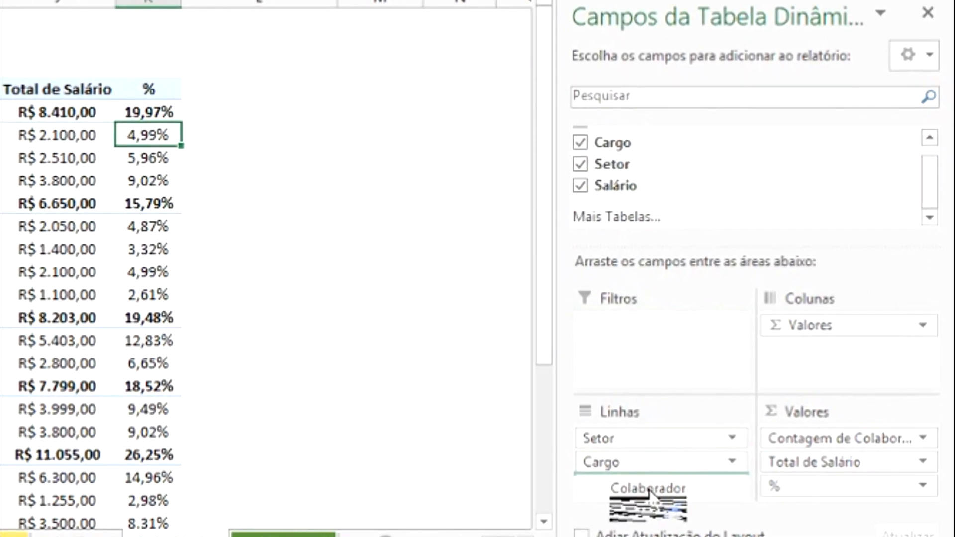
drag(652, 491, 653, 488)
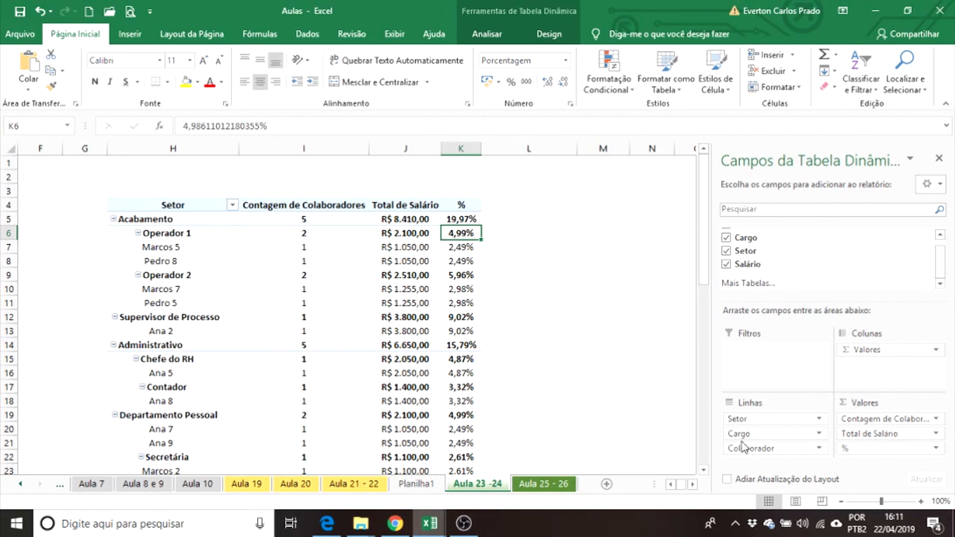
Remove Colaborador from the rows and move the Cargo field to the report filters
drag(749, 448, 758, 238)
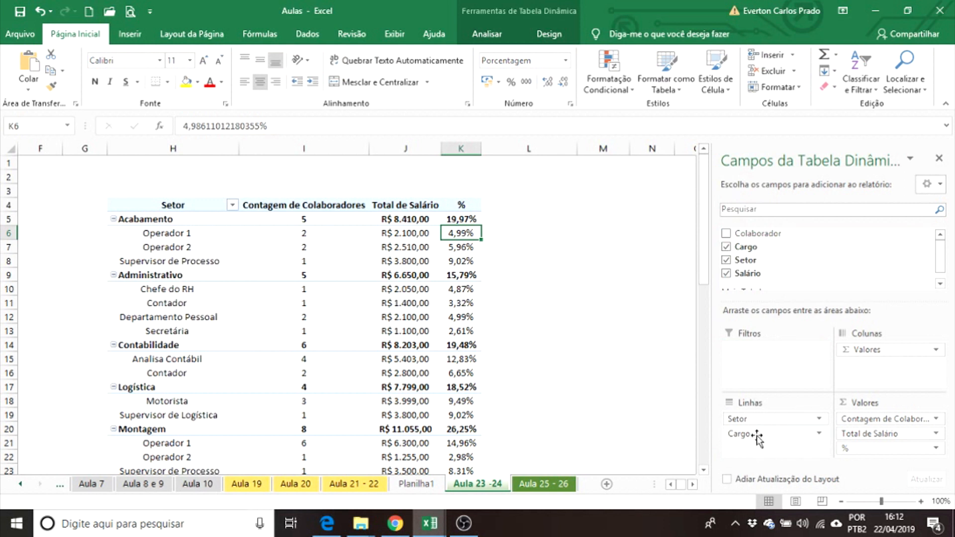
drag(756, 435, 755, 361)
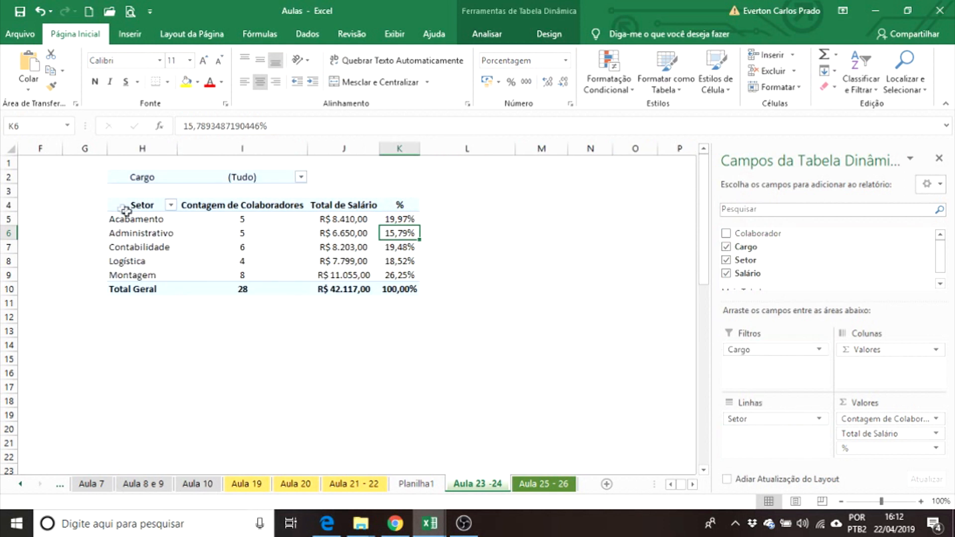
Filter the pivot table by the Cargo Departamento Pessoal and check the Administrativo row
click(300, 178)
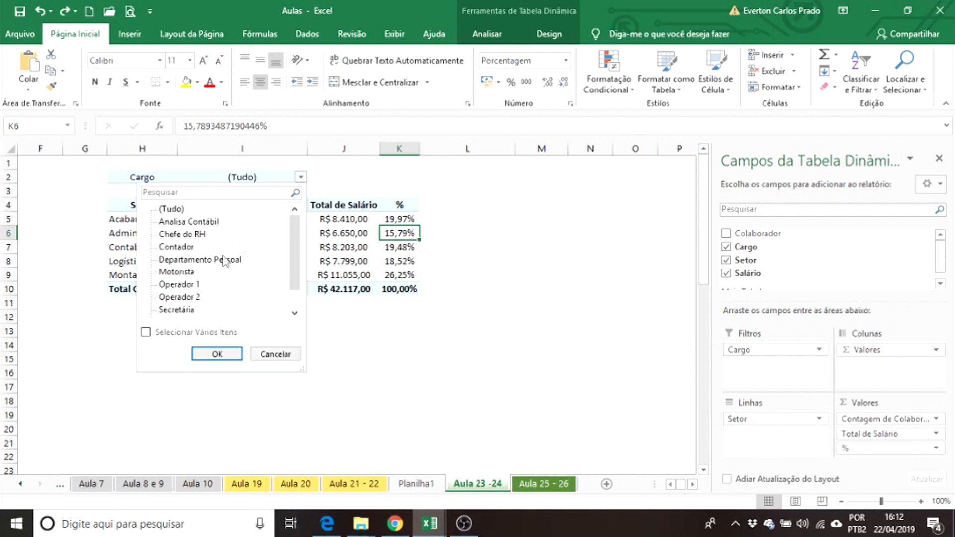
click(207, 265)
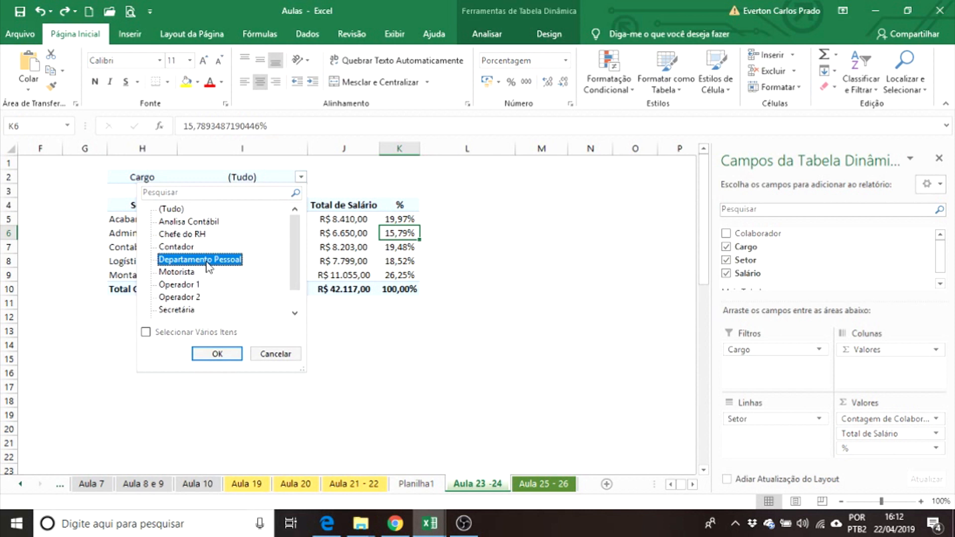
click(209, 355)
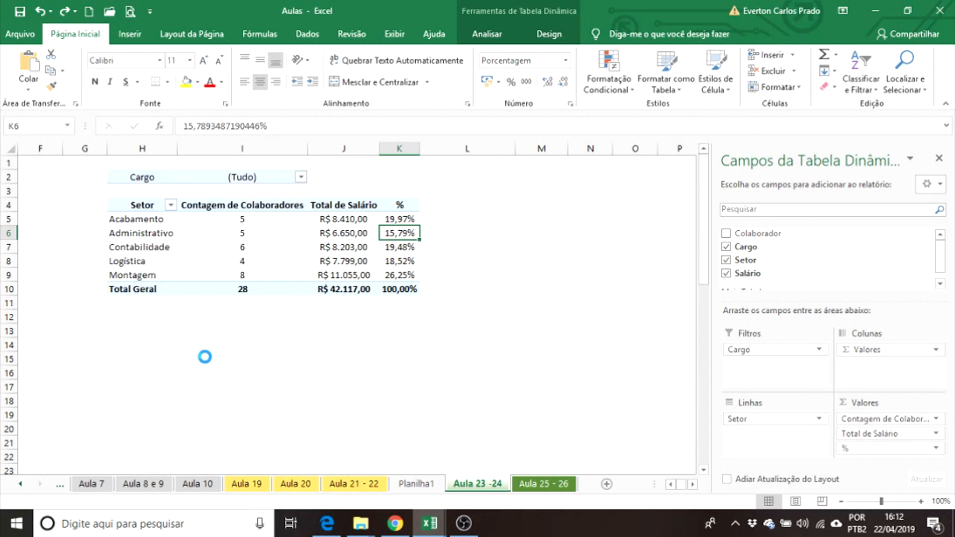
click(242, 219)
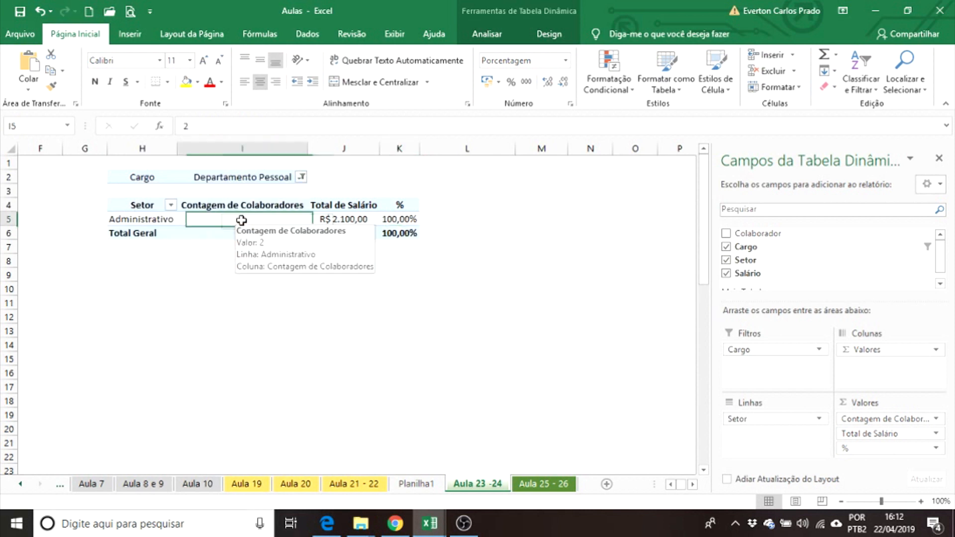
click(159, 219)
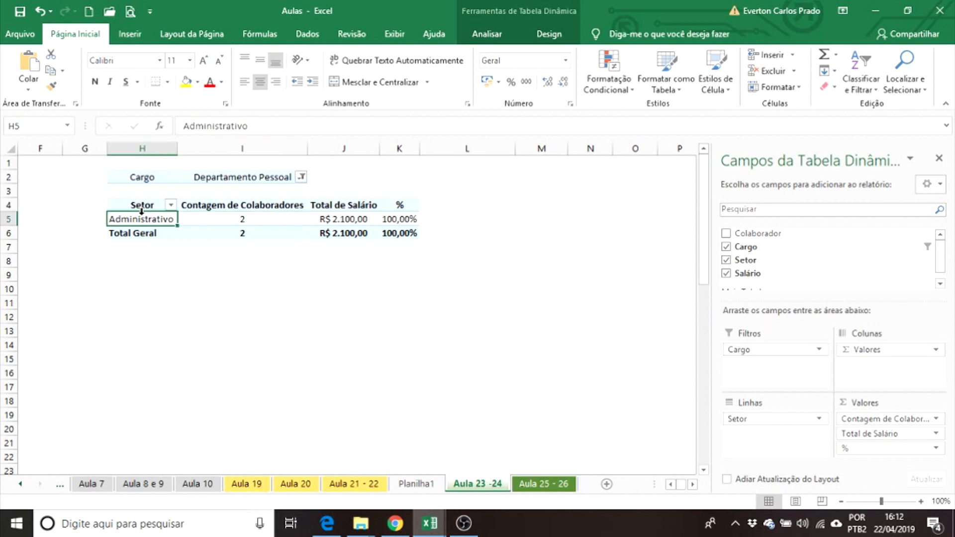
Change the Cargo filter to Operador 1 and check the employee counts for Acabamento and Montagem
click(301, 178)
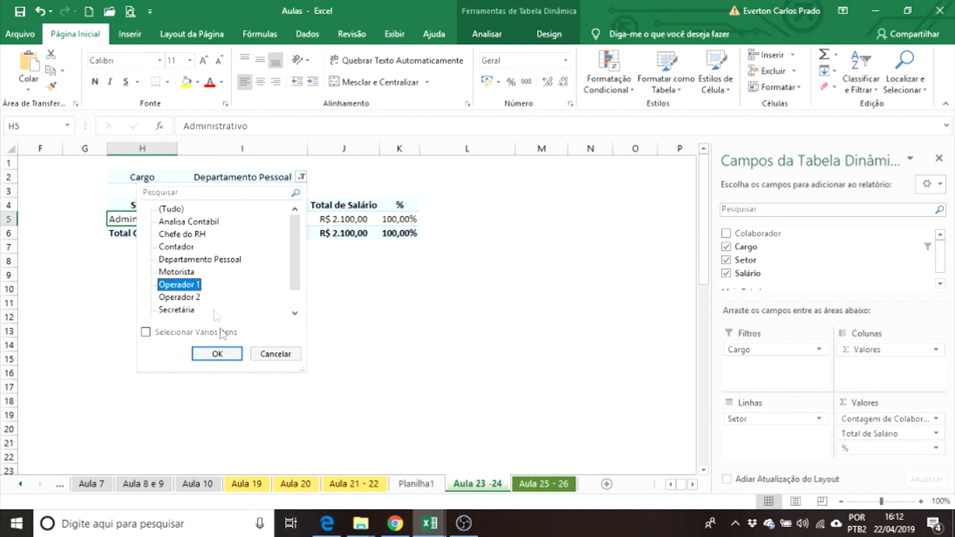
click(175, 286)
click(217, 354)
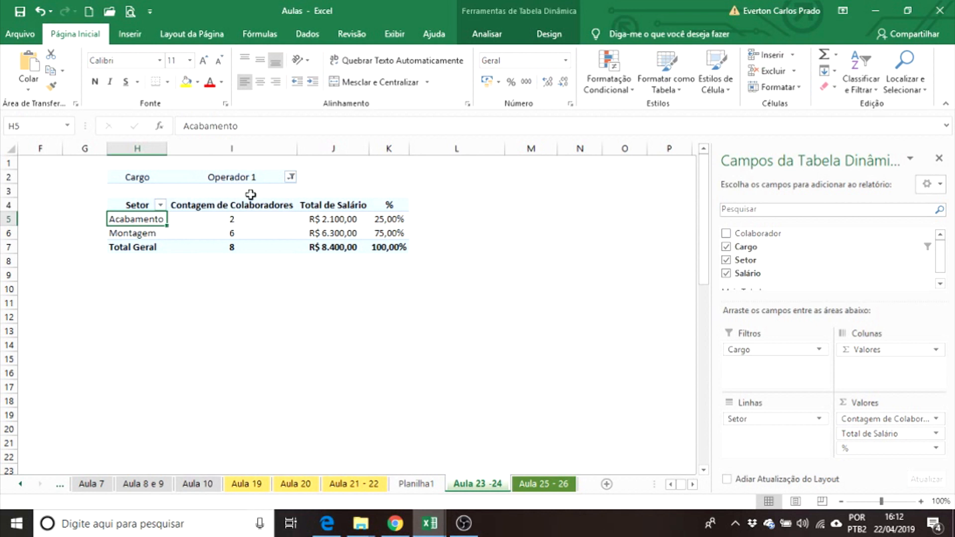
double_click(230, 220)
click(231, 220)
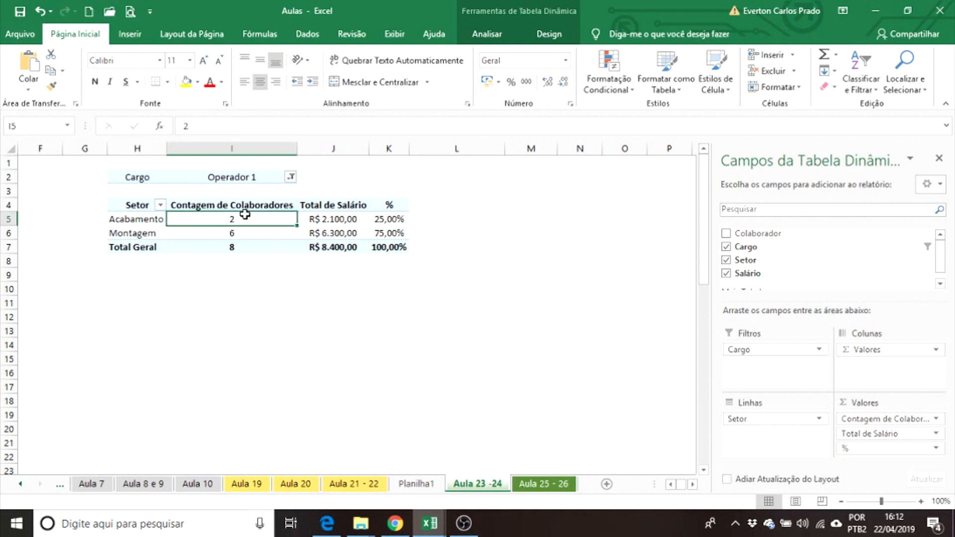
click(232, 237)
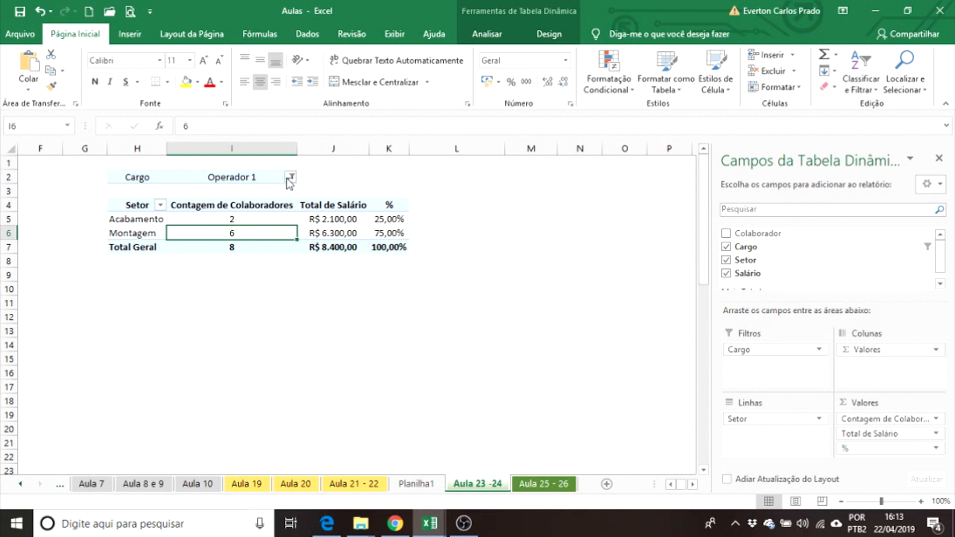
Remove the Cargo field from the report filters
drag(740, 350, 743, 249)
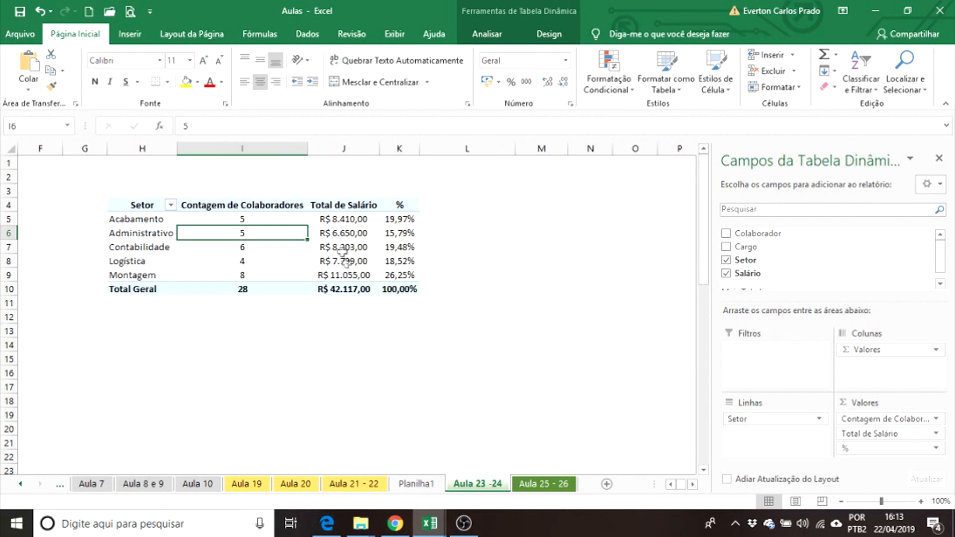
click(304, 221)
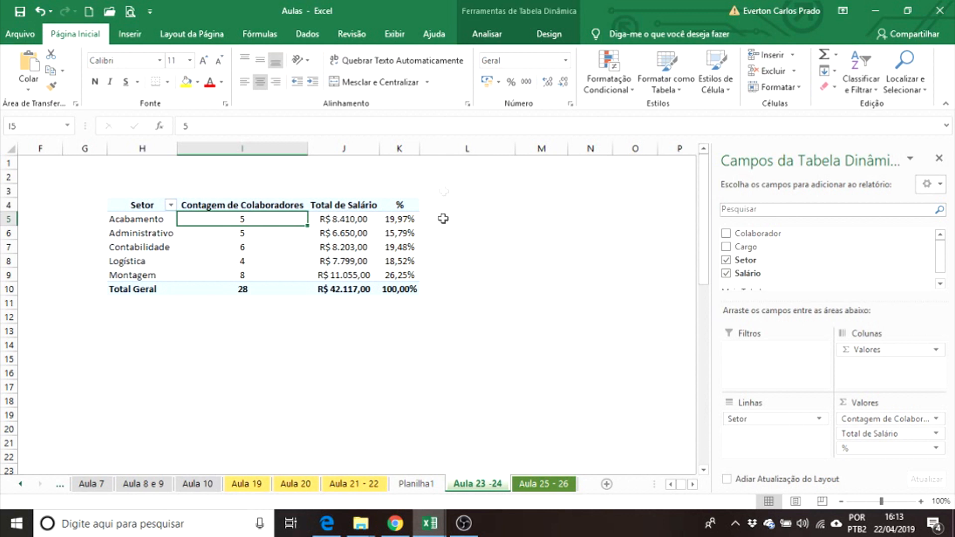
Review the source table with its Salário column and return to the pivot table
mouse_move(402, 249)
click(673, 484)
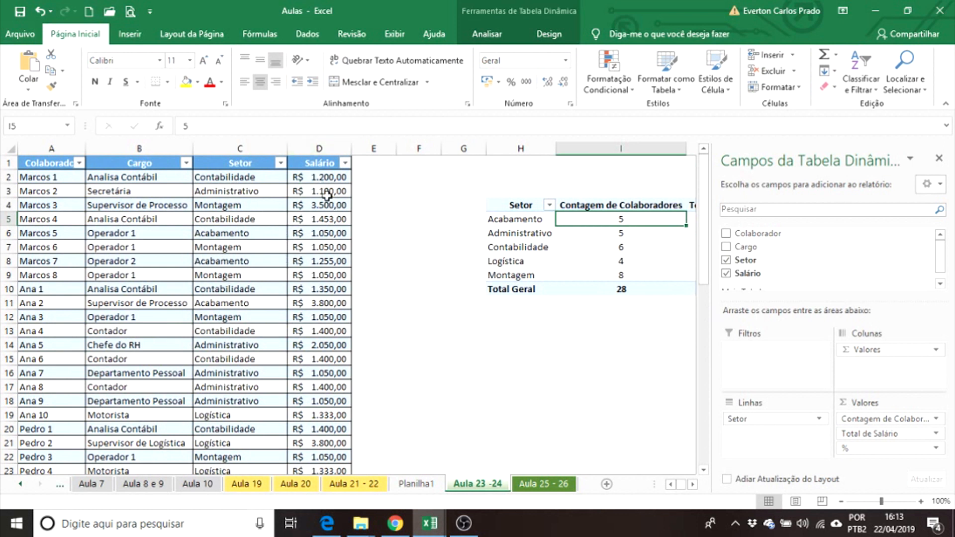
click(694, 484)
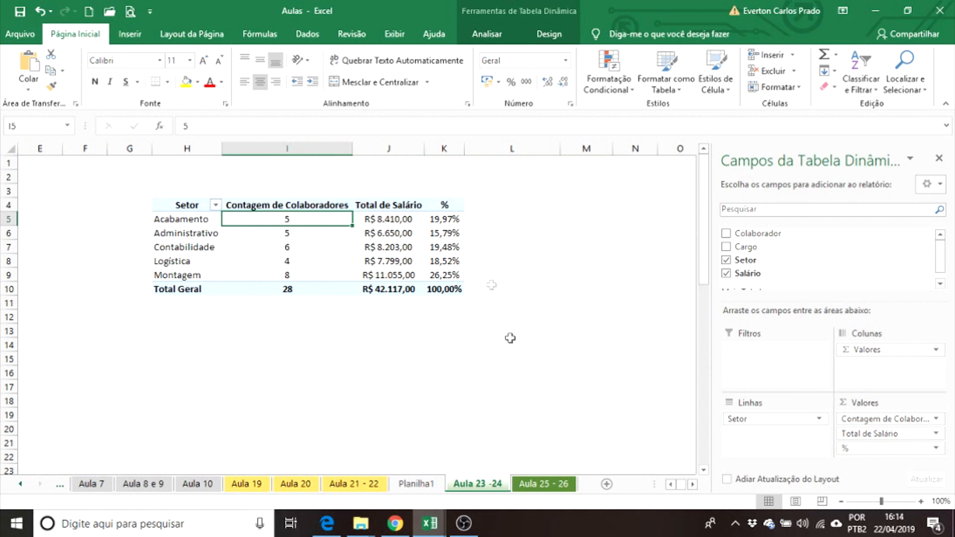
Start a new calculated field for the sector pivot table and name it INSS
click(449, 231)
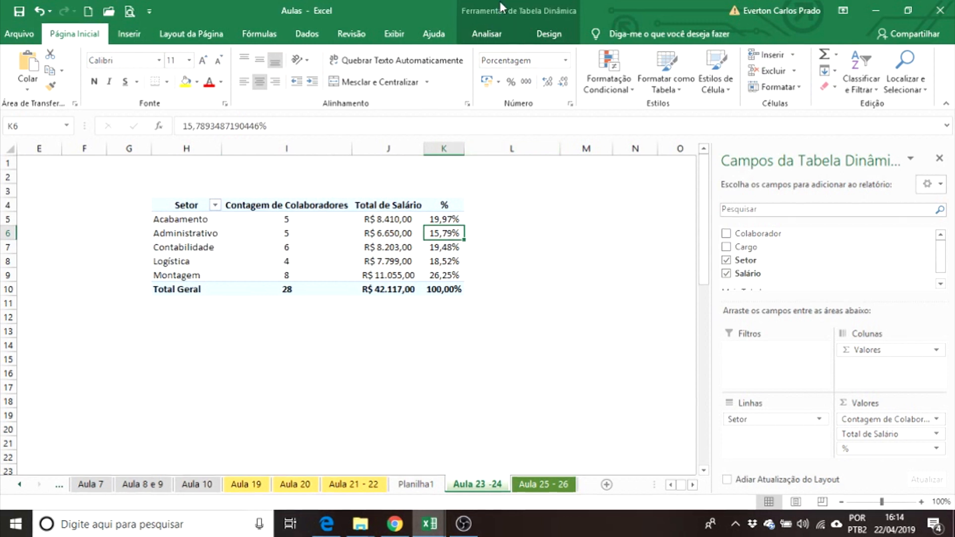
click(486, 34)
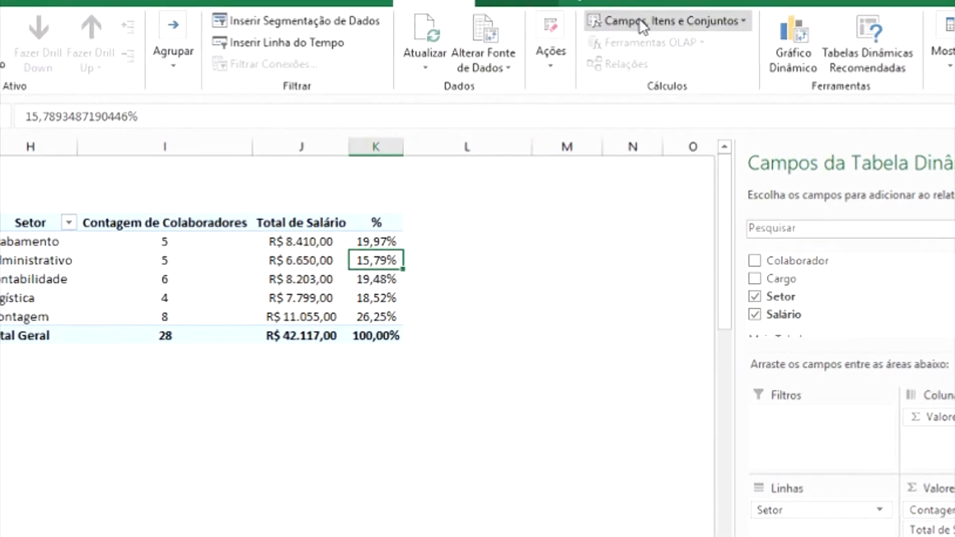
click(640, 31)
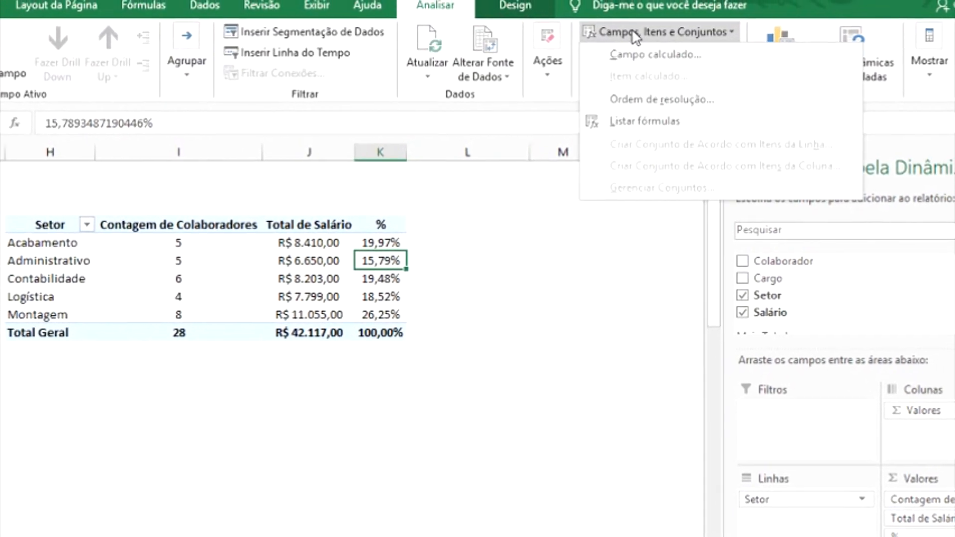
click(634, 61)
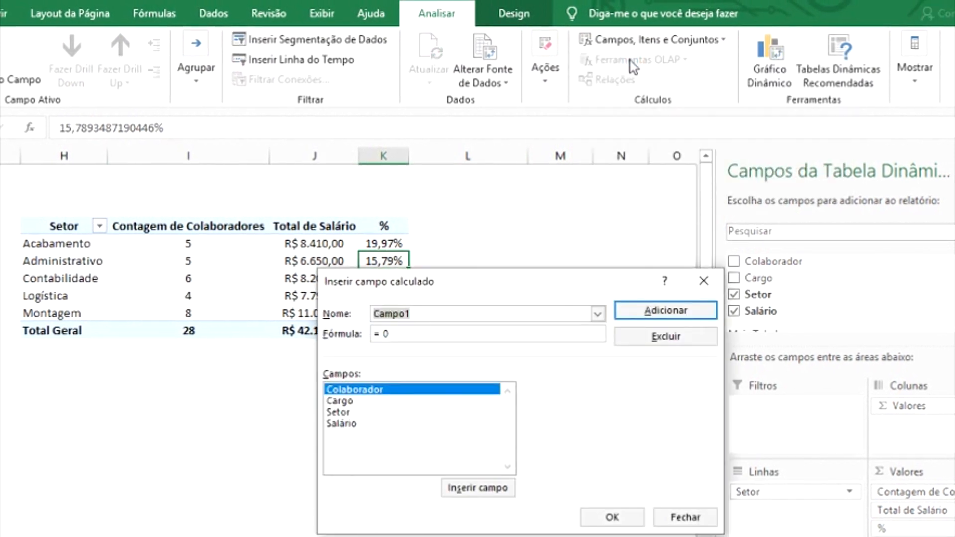
text(INSS)
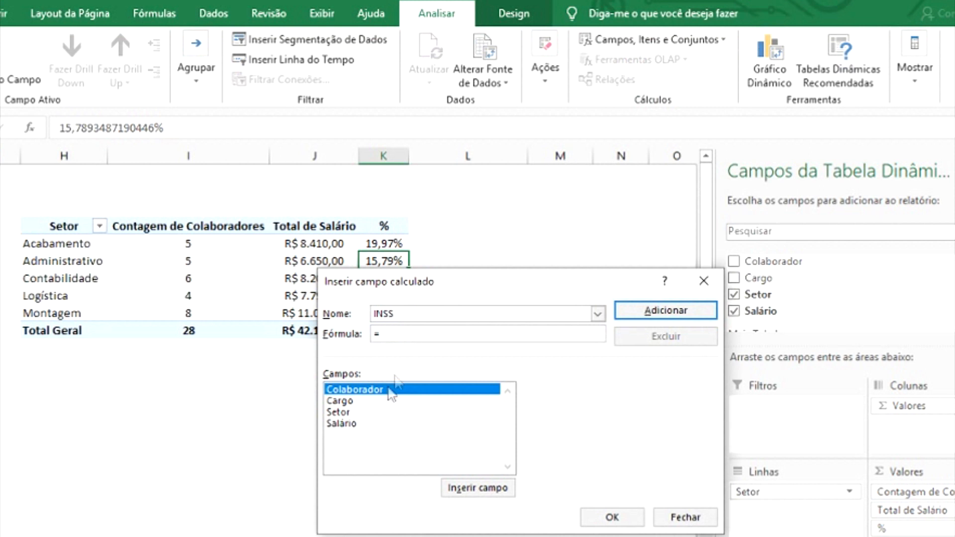
Set the INSS formula to Salário*0,09 and add the calculated field to the pivot table
click(354, 423)
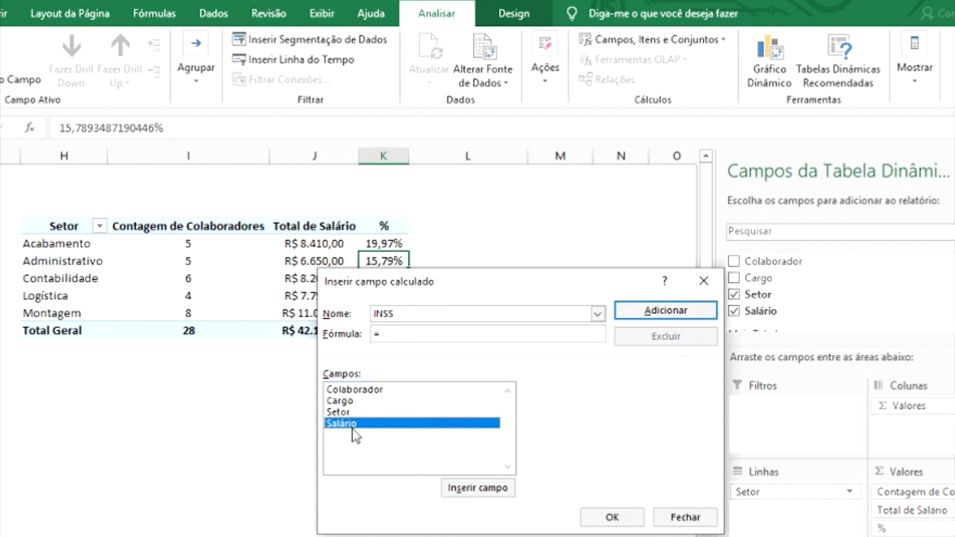
click(468, 488)
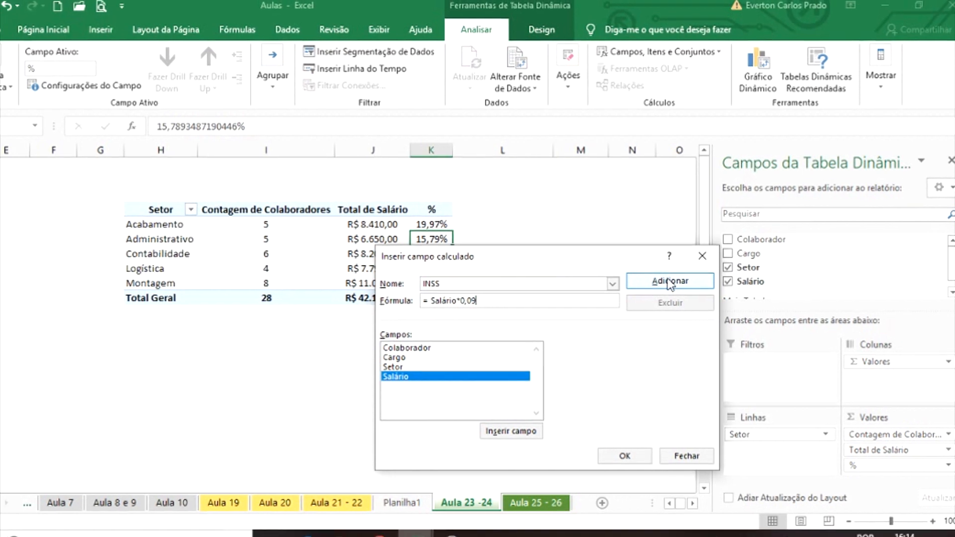
click(671, 275)
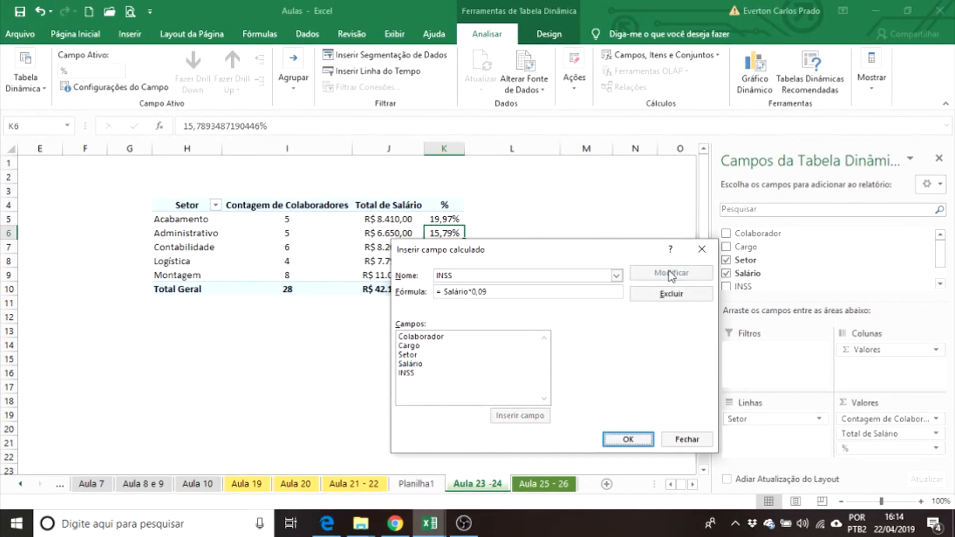
click(629, 440)
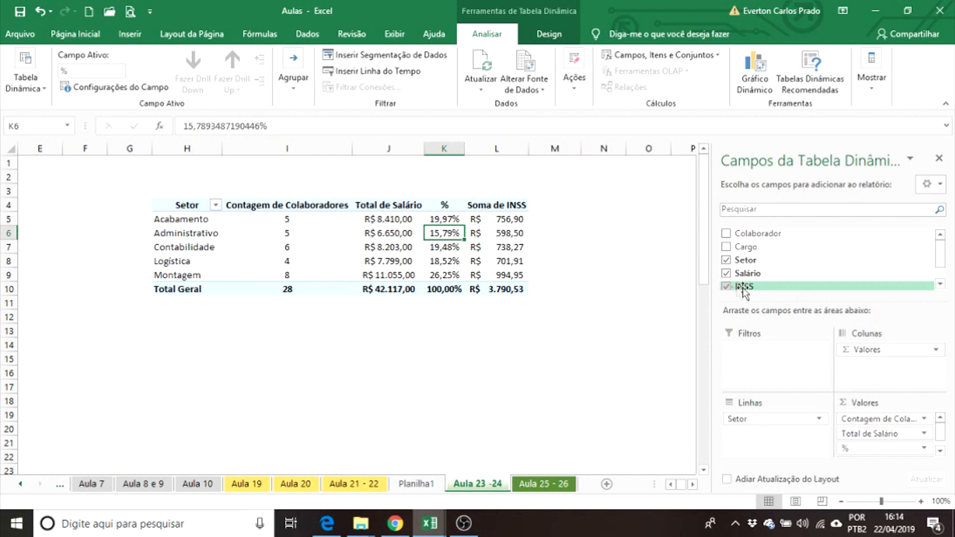
Check INSS in the pivot field list and review the Soma de INSS column down to the Logística row
click(939, 284)
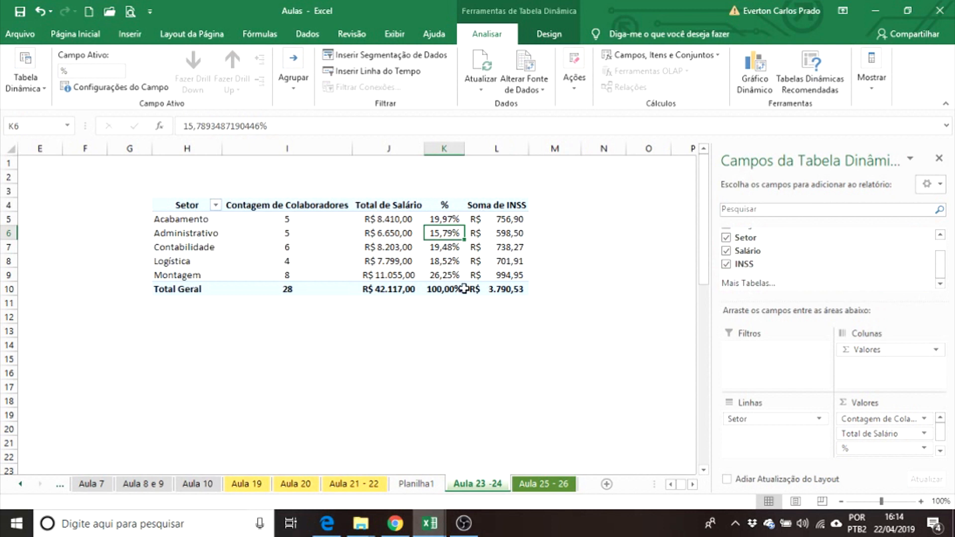
key(Right)
key(Down)
key(Down)
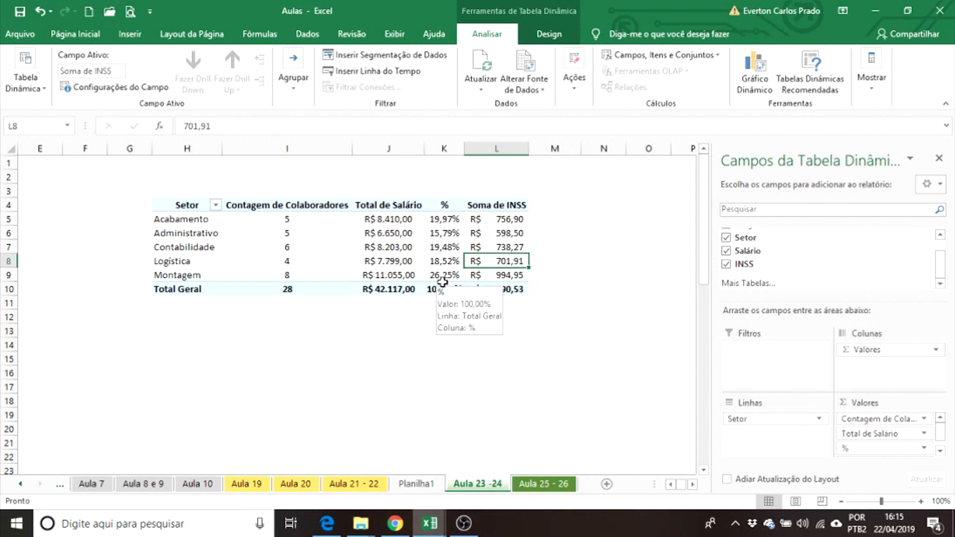